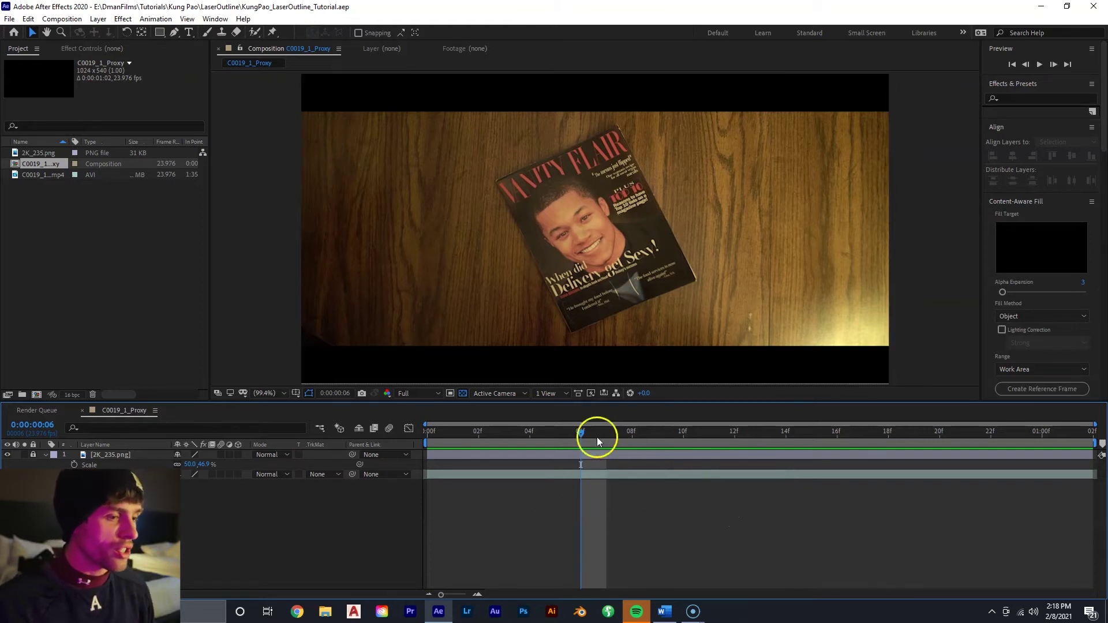
Play the magazine drop and park the playhead at frame 5, where it lands.
drag(582, 439, 435, 439)
key(space)
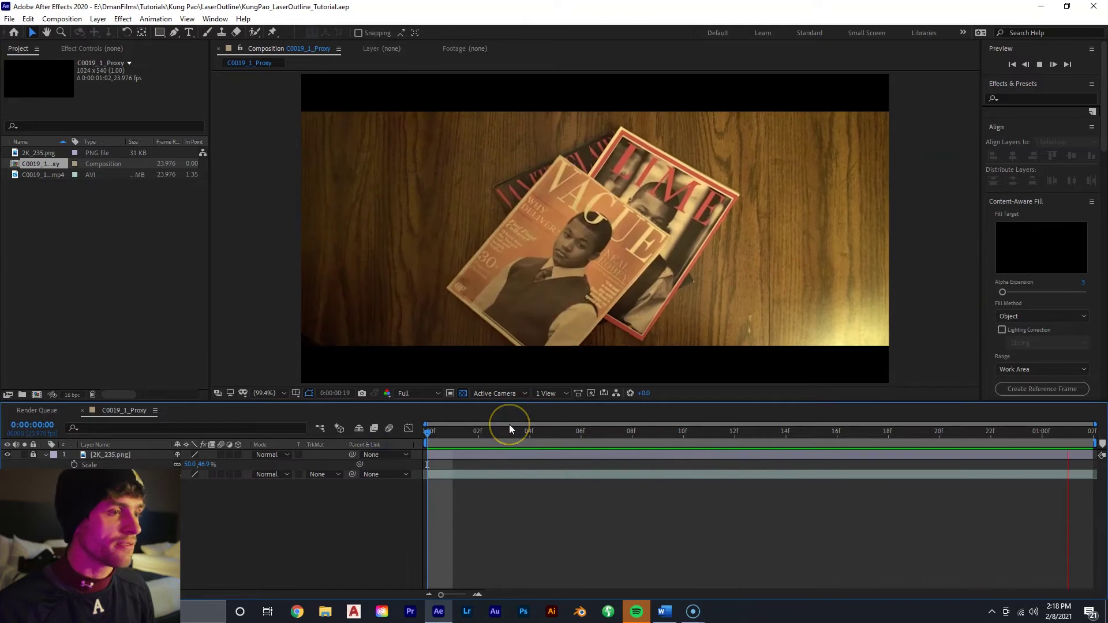
drag(503, 435, 1003, 438)
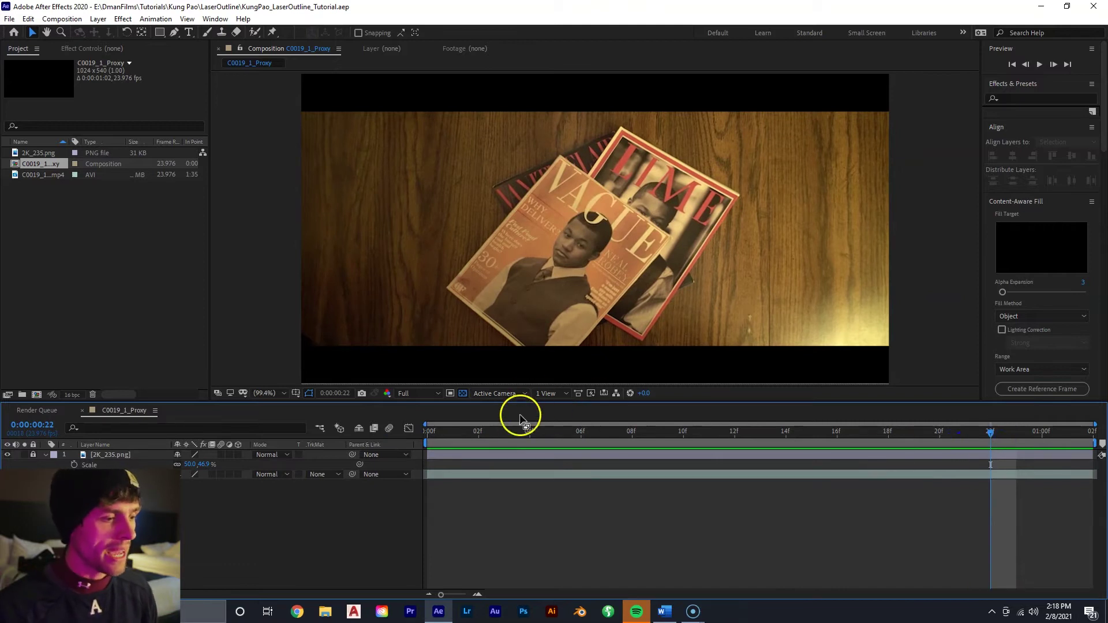
click(510, 431)
drag(510, 431, 564, 433)
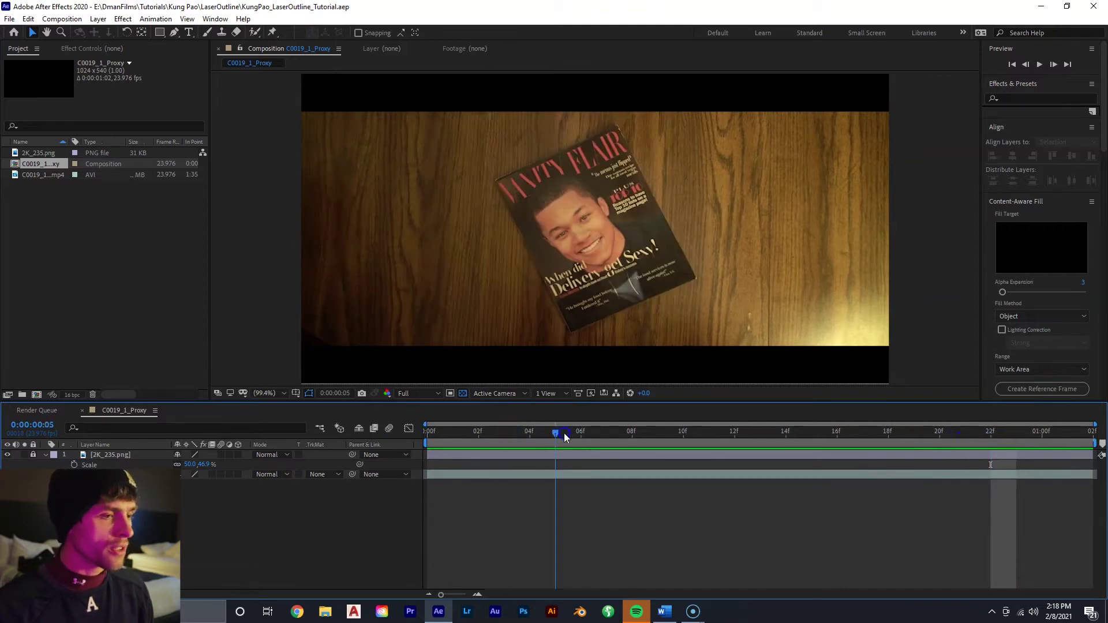
Duplicate the magazine footage layer with Ctrl+D and name the copy 'Glowing Motion Blur'.
click(563, 472)
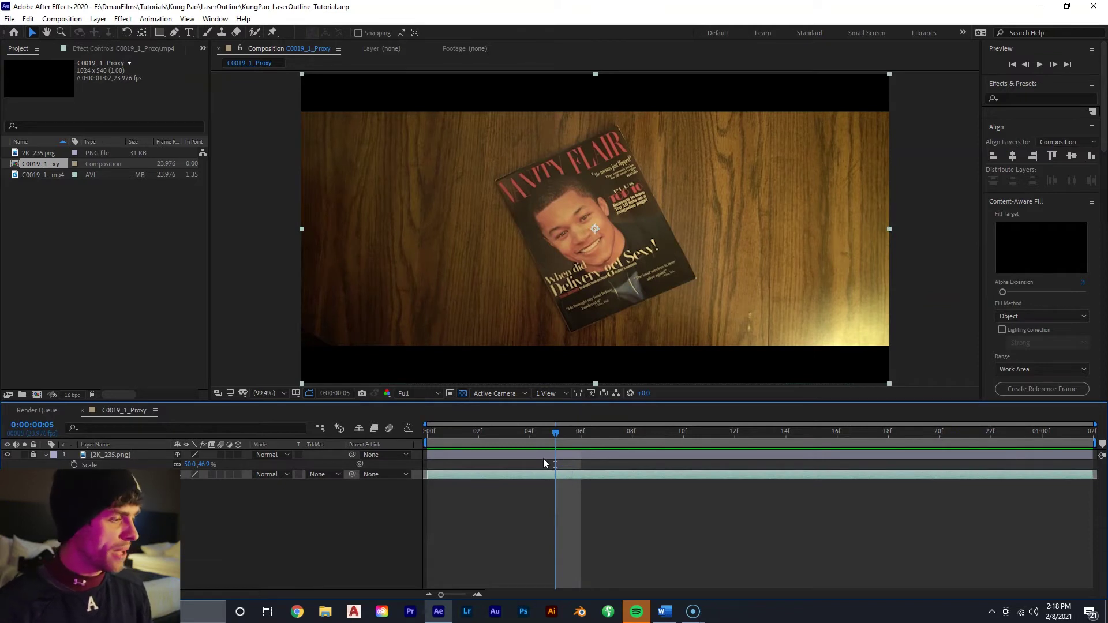
key(ctrl+d)
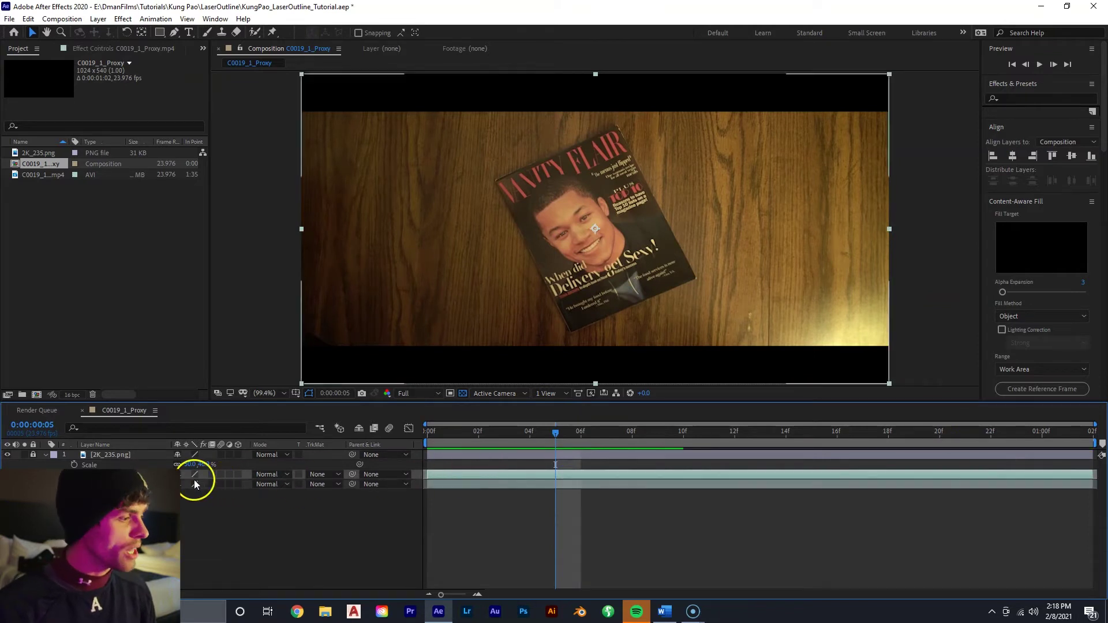
right_click(155, 474)
click(173, 456)
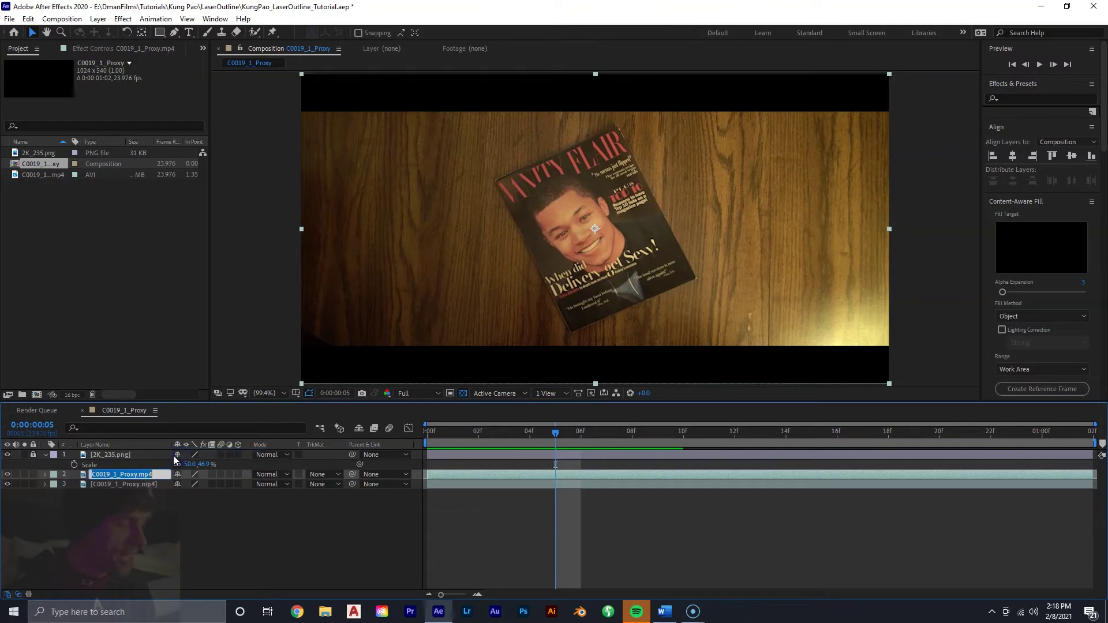
text(Glowing Blur)
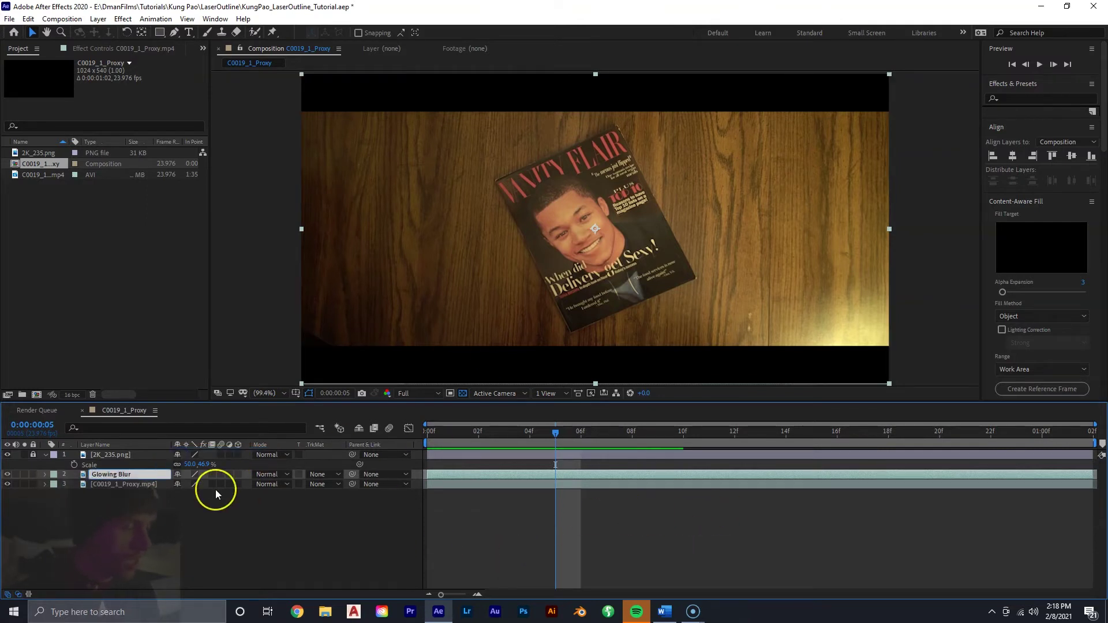
key(Left)
key(Left)
key(Left)
key(Left)
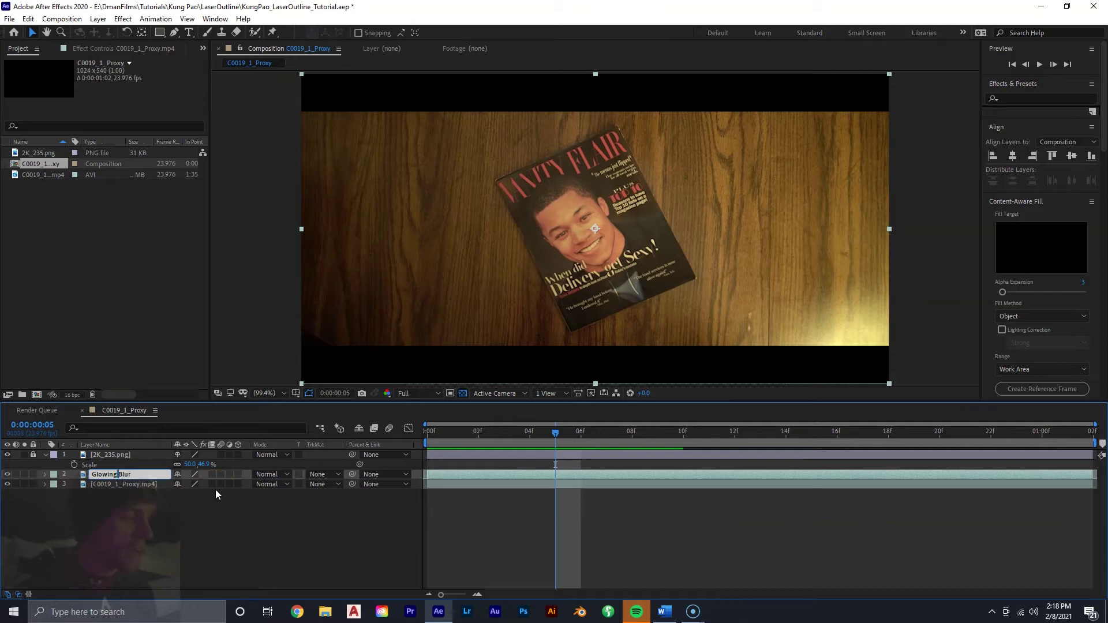
key(Right)
text(Motion)
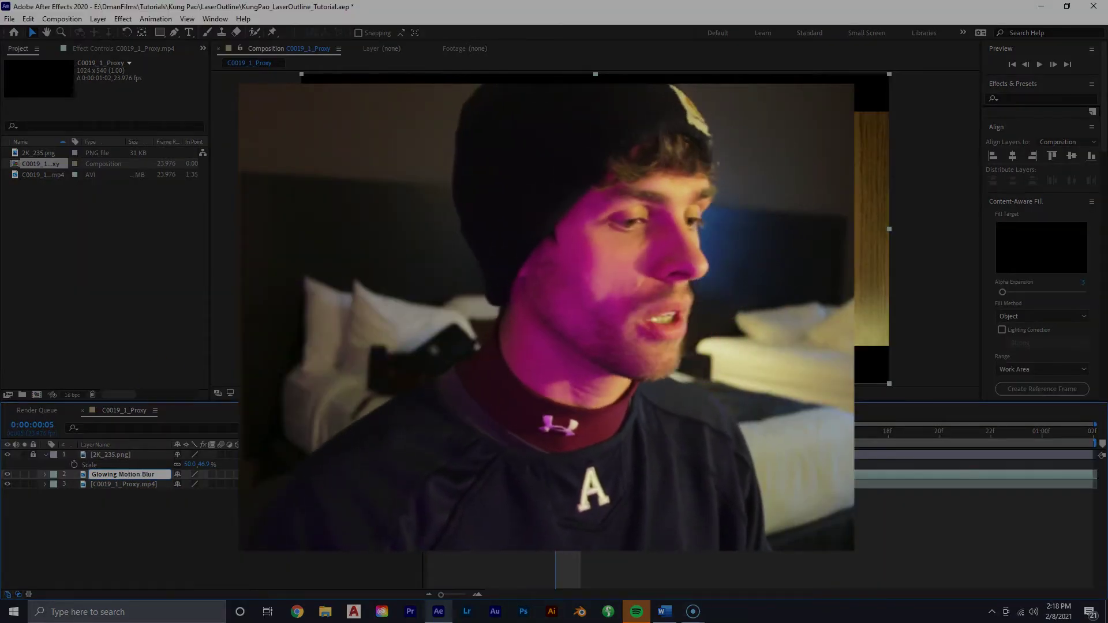
mouse_move(556, 433)
mouse_down()
mouse_move(476, 441)
mouse_move(545, 442)
mouse_up()
Draw a closed four-point Pen mask on the magazine's corners at frame 5 on Glowing Motion Blur.
click(545, 476)
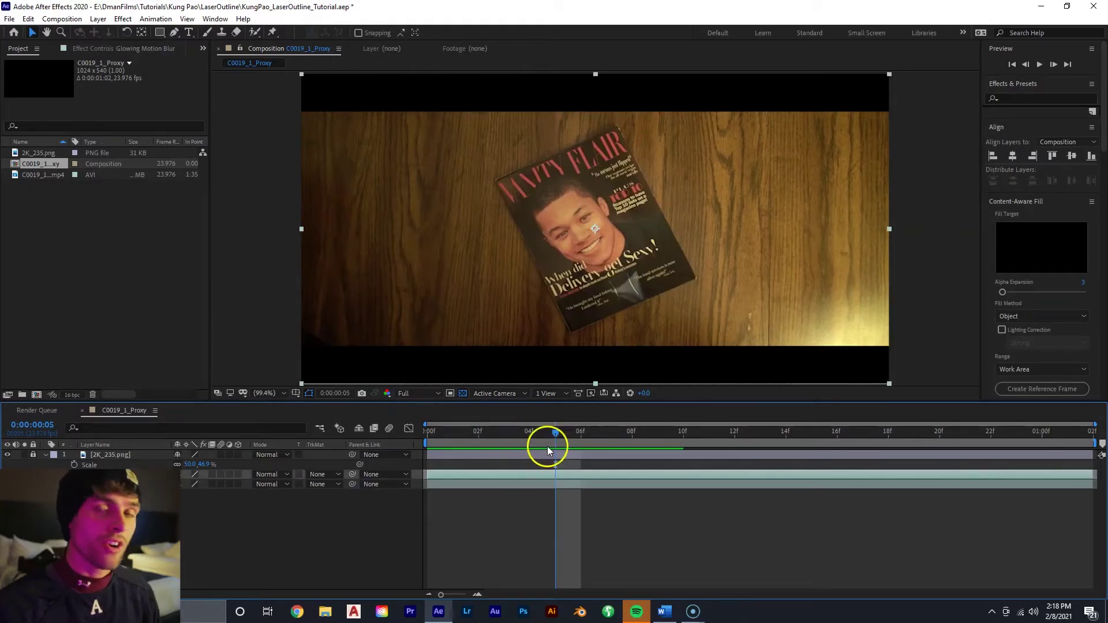
drag(548, 451, 539, 462)
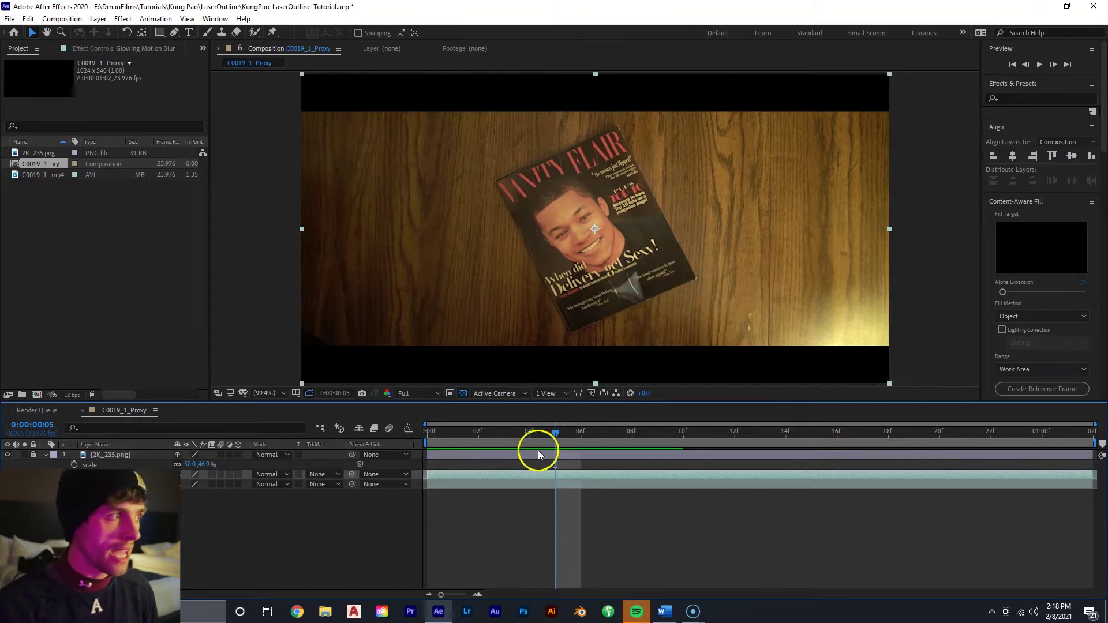
click(174, 32)
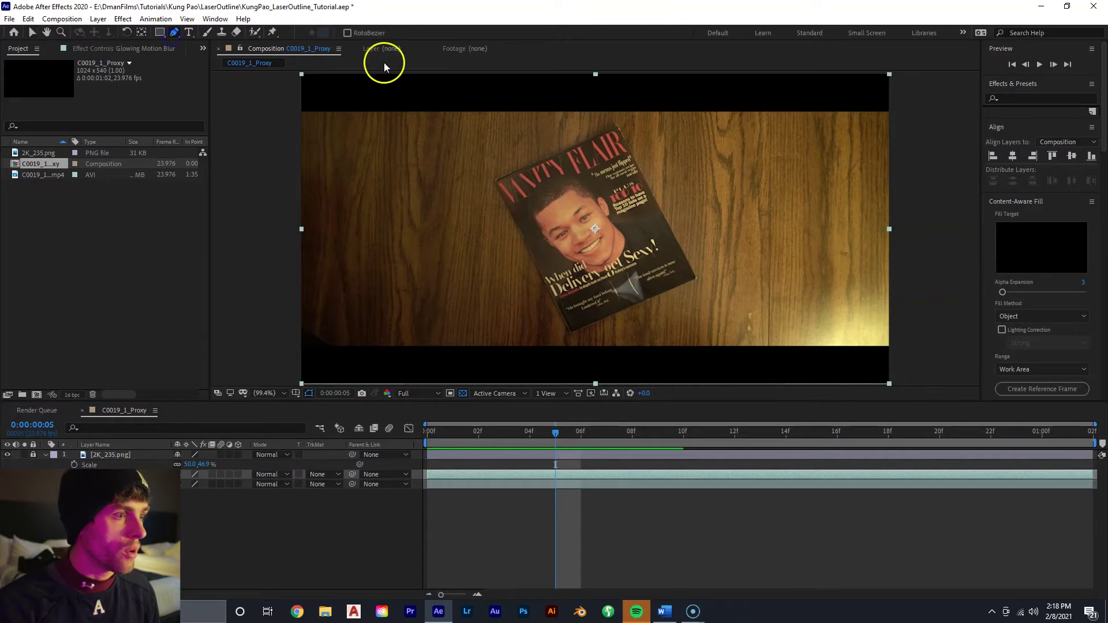
click(495, 179)
click(618, 125)
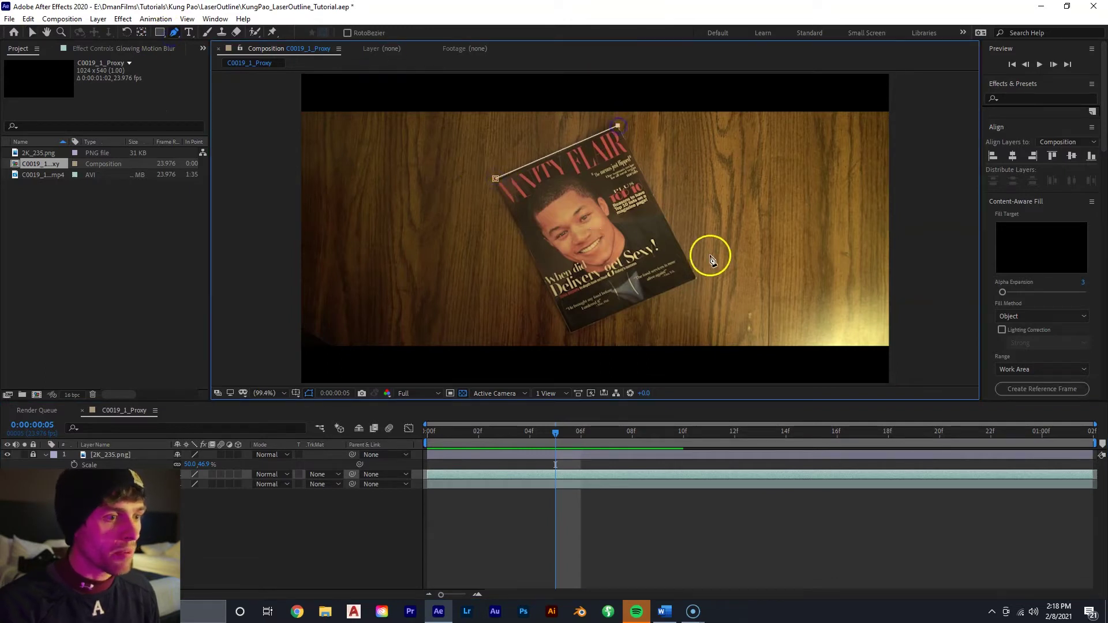
click(697, 280)
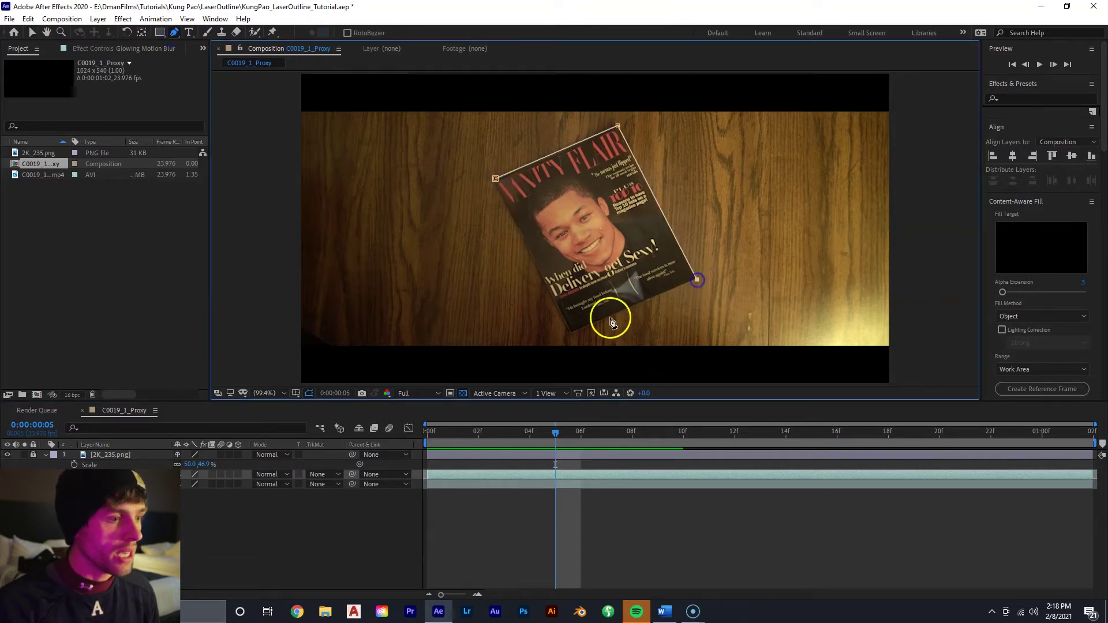
click(570, 333)
click(495, 179)
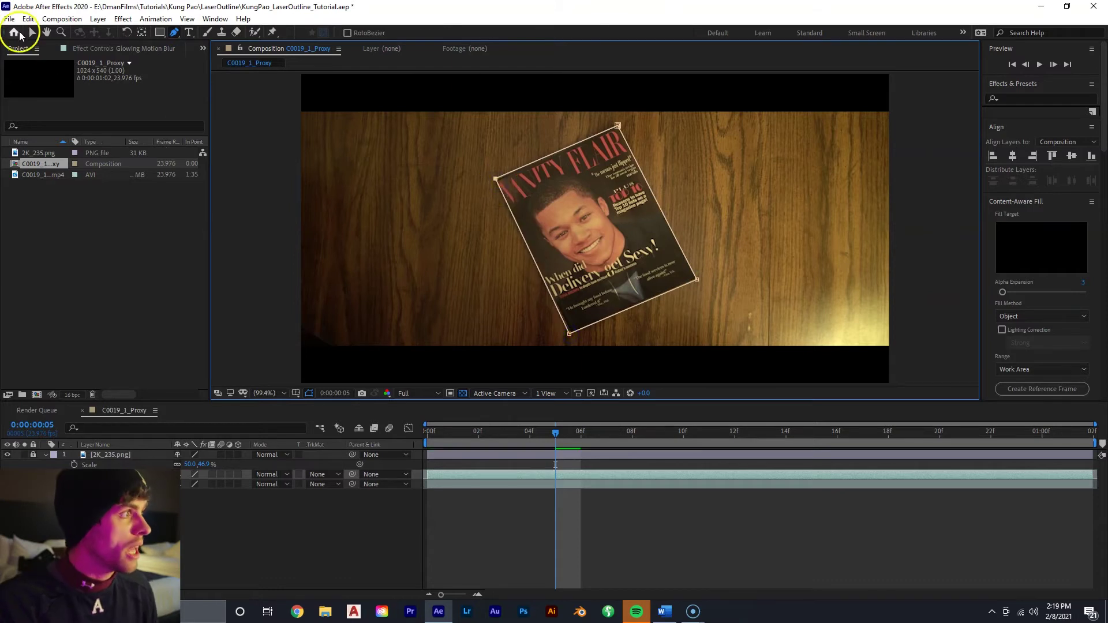
click(32, 32)
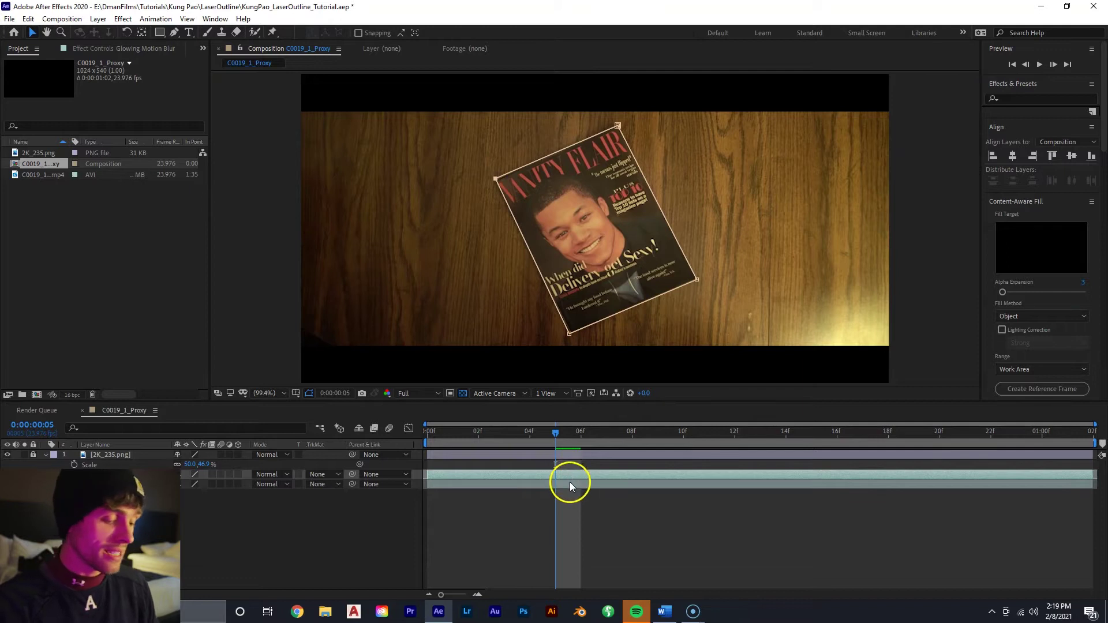
Set a Mask Path keyframe at frame 5 and move back to frame 3.
key(m)
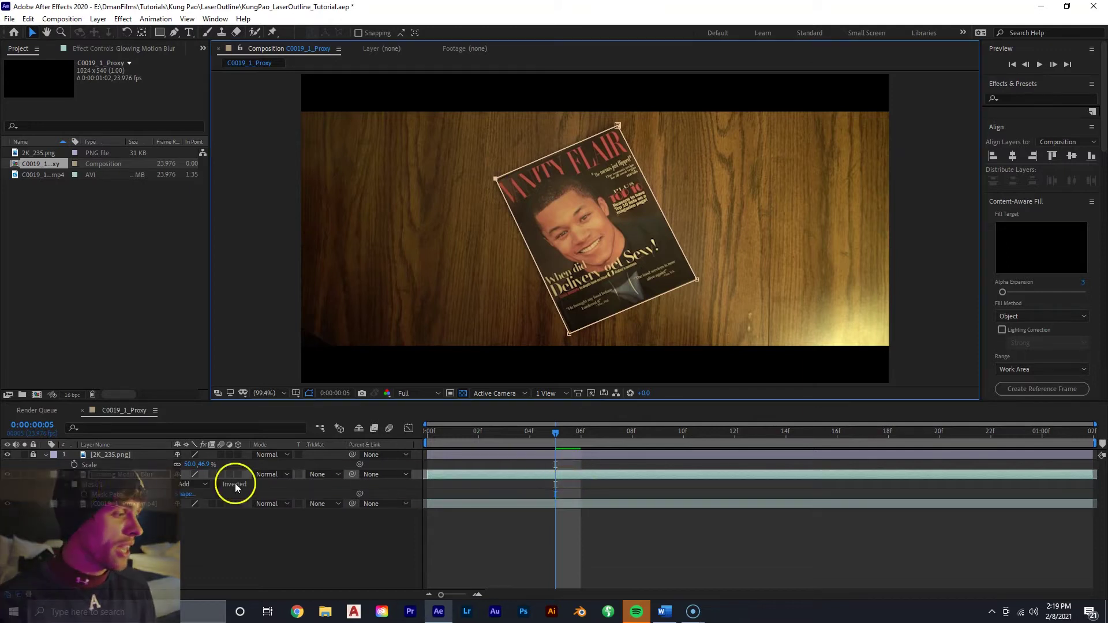
click(84, 495)
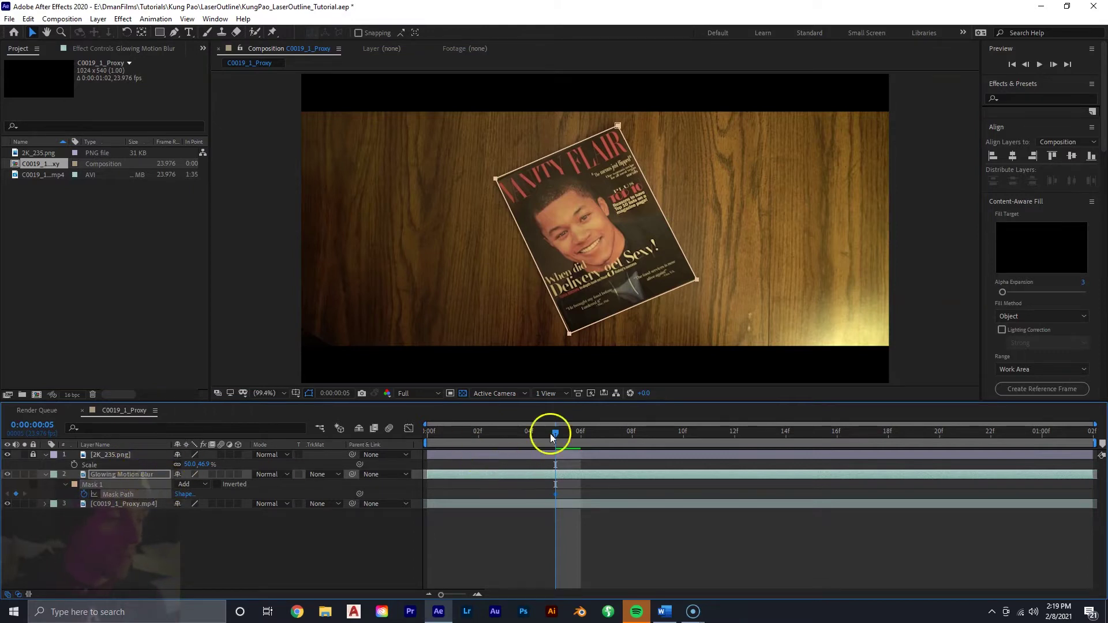
drag(549, 434, 504, 442)
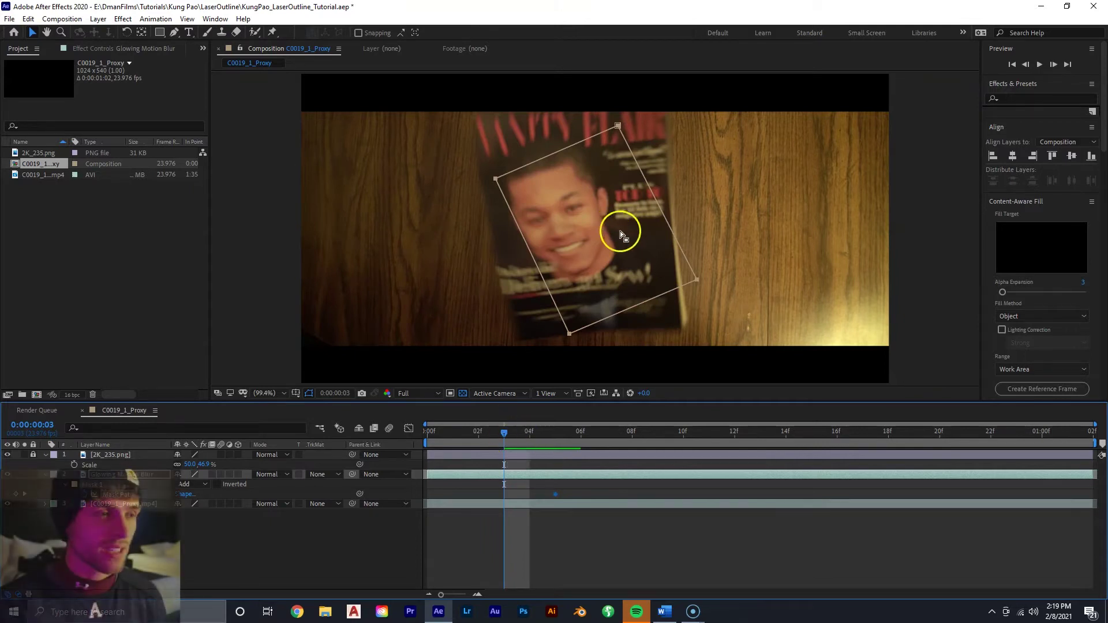
At frame 3, drag the mask's four corners onto the falling magazine.
click(607, 170)
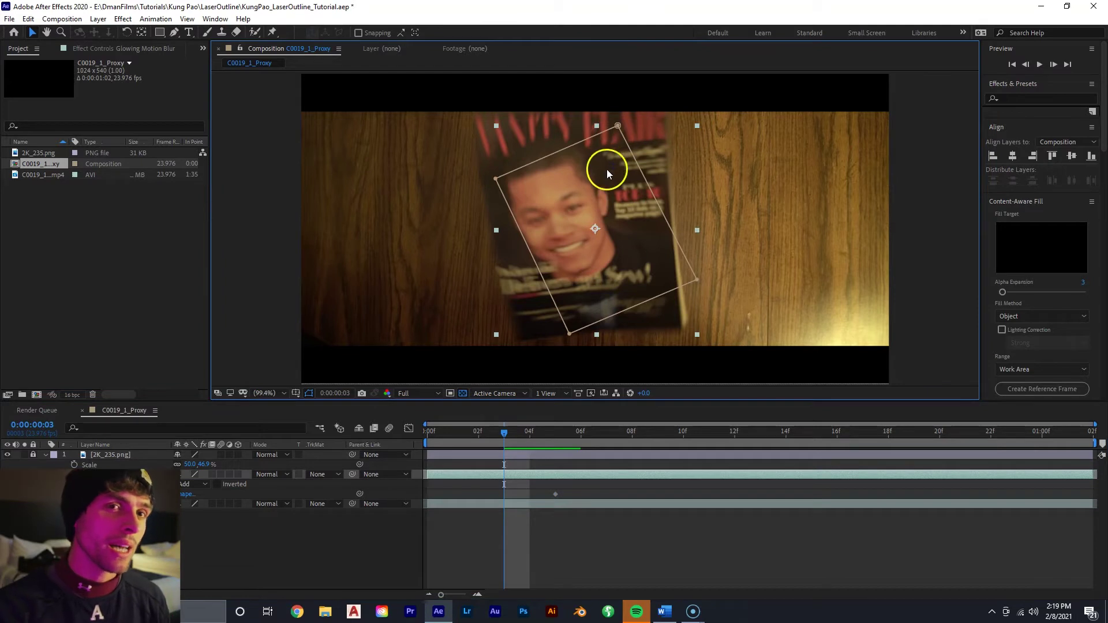
drag(618, 125, 660, 81)
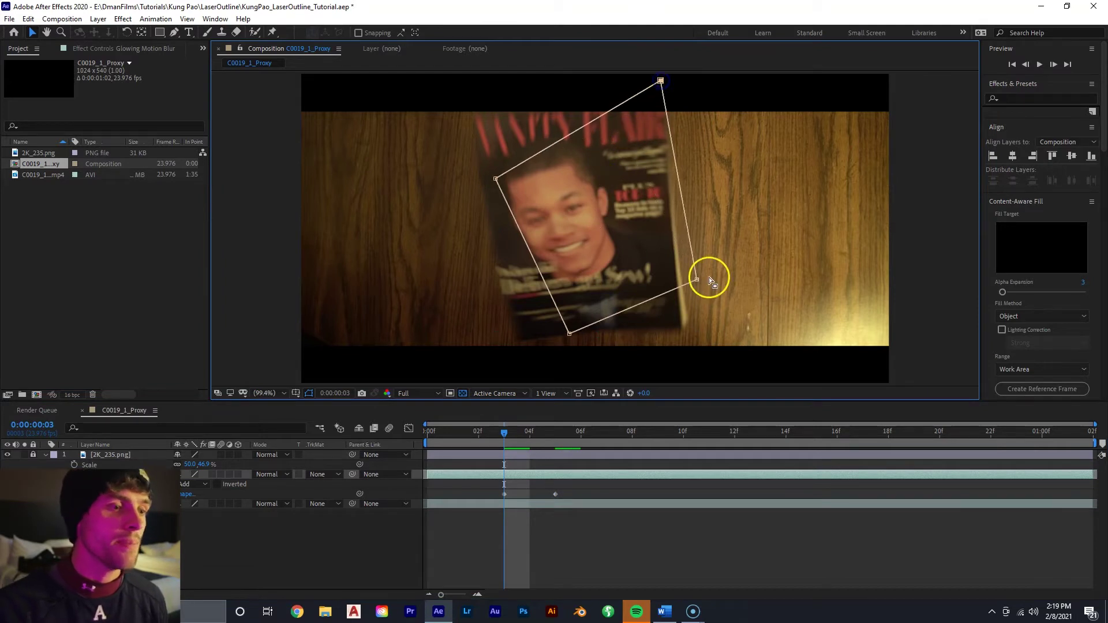
drag(695, 277, 685, 328)
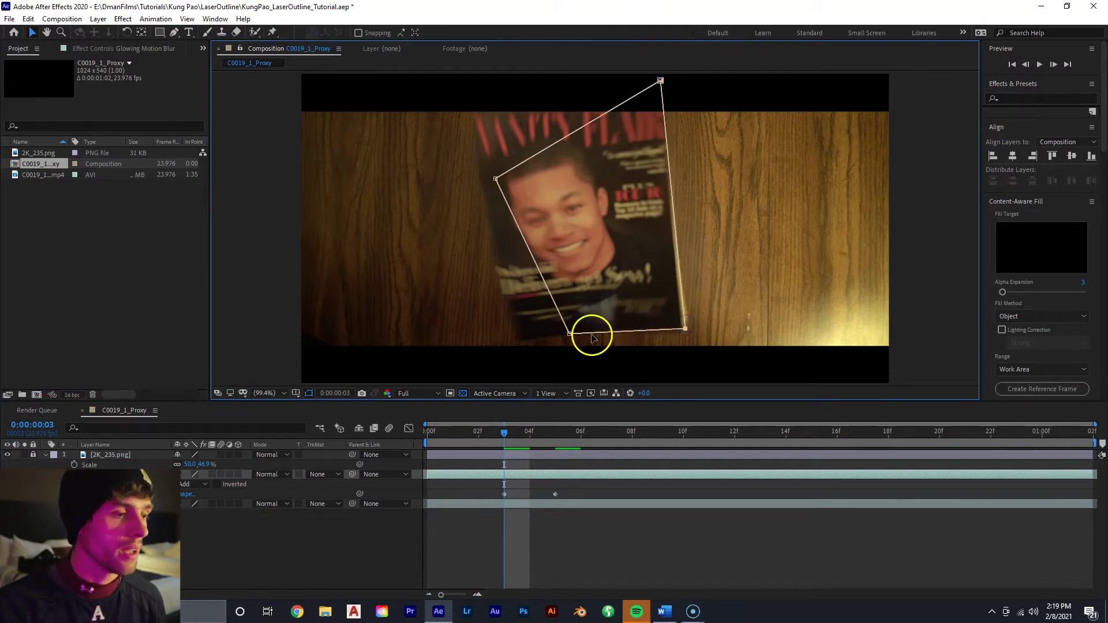
drag(591, 335, 517, 343)
drag(515, 437, 437, 440)
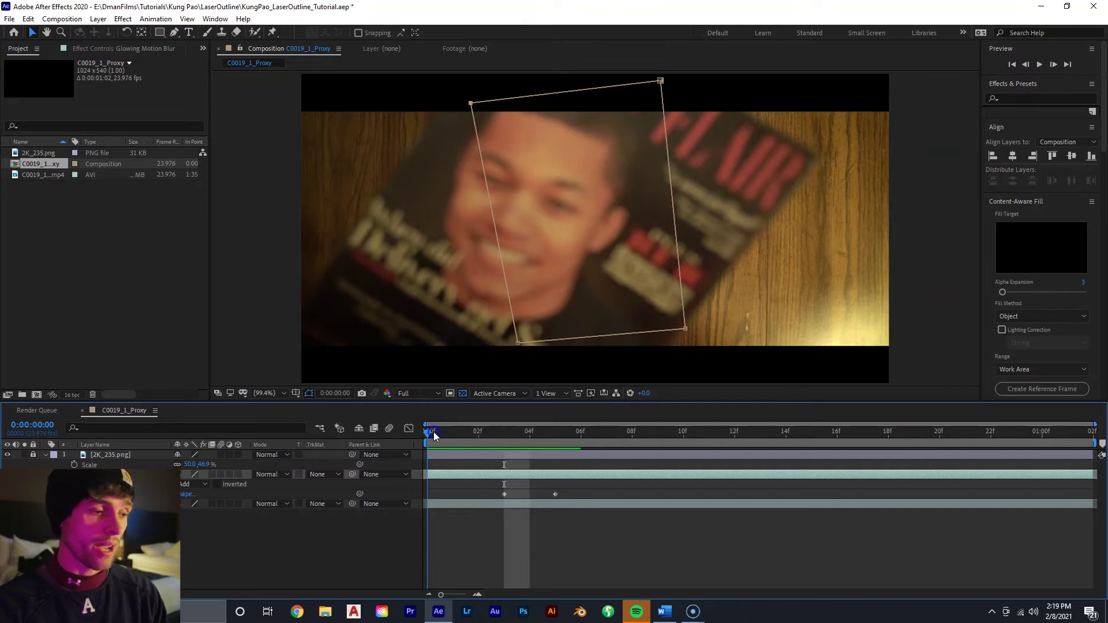
Scrub frames 3 to 6 to check the mask follows the magazine.
drag(434, 432, 586, 428)
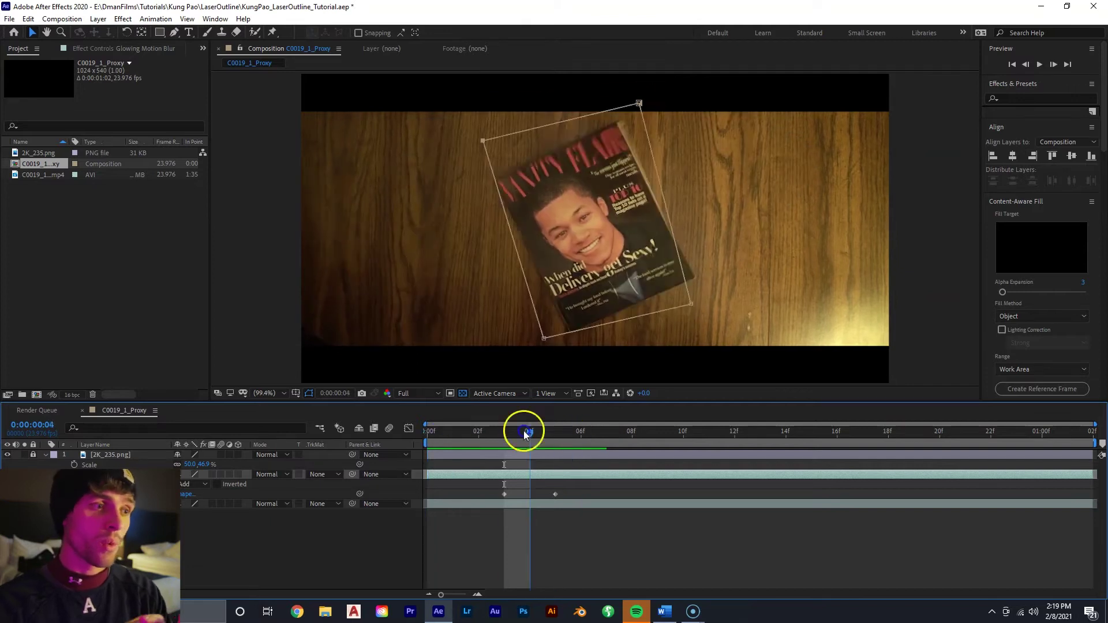
drag(524, 431, 511, 434)
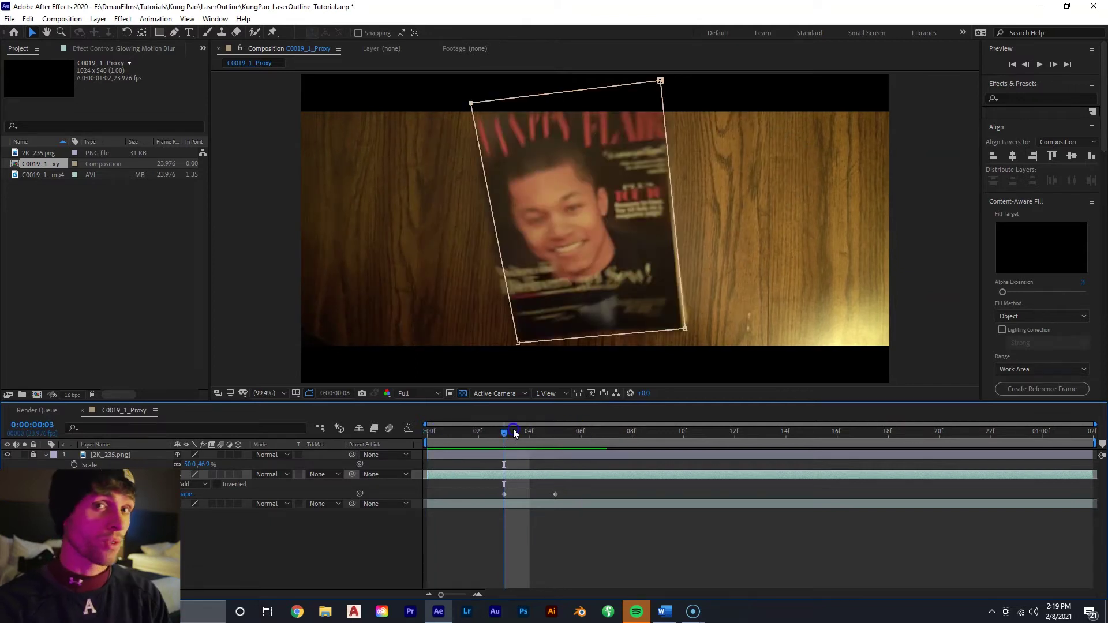
drag(513, 430, 546, 424)
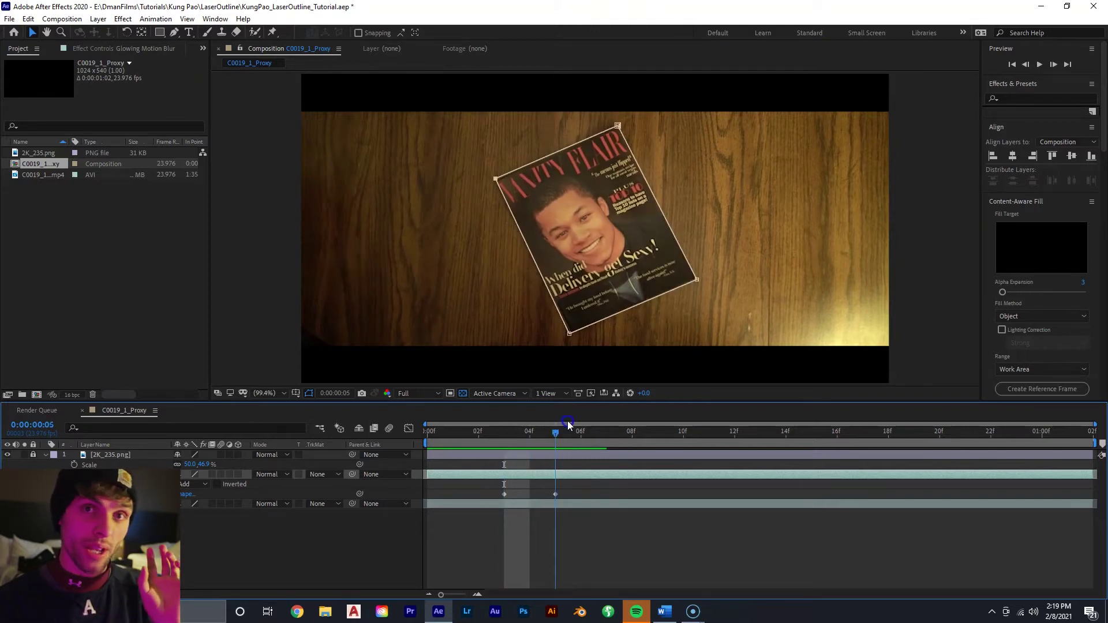
mouse_move(554, 425)
mouse_down()
mouse_move(438, 430)
mouse_move(536, 426)
mouse_up()
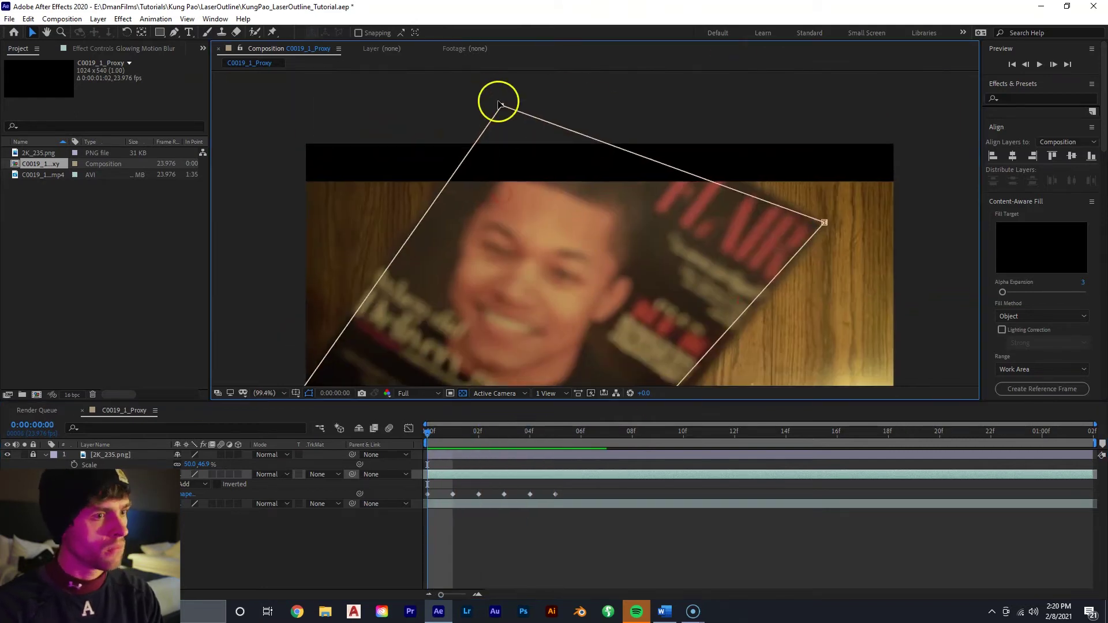
Scrub through the opening frames of the drop and park the playhead at frame 4.
click(676, 434)
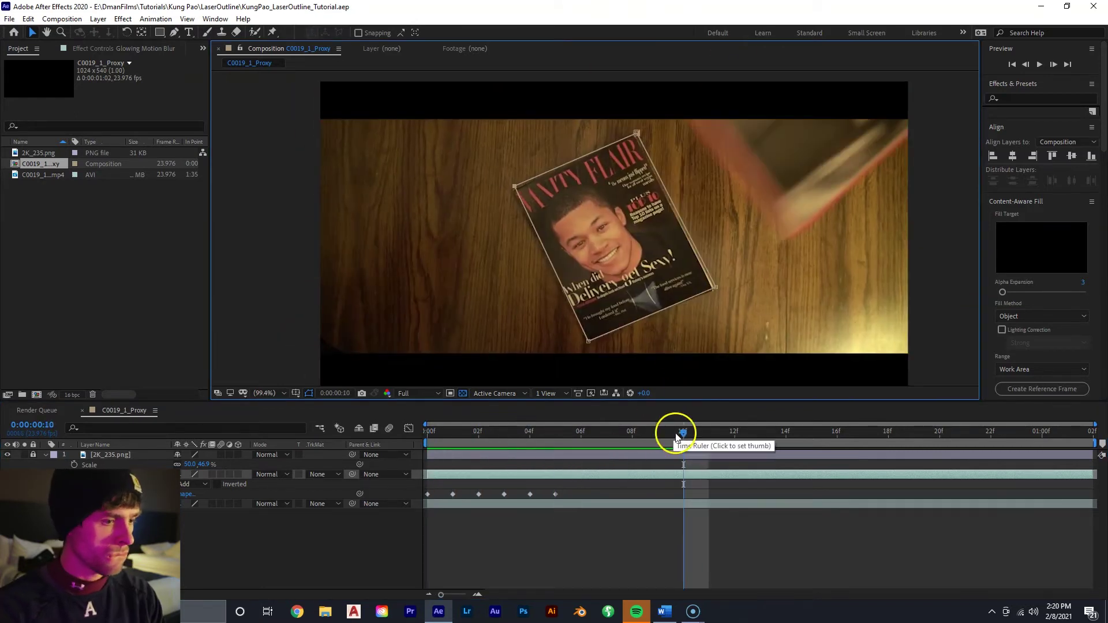
mouse_move(677, 437)
mouse_down()
mouse_move(439, 441)
mouse_move(517, 421)
mouse_move(484, 422)
mouse_move(551, 421)
mouse_move(508, 423)
mouse_move(581, 424)
mouse_move(477, 424)
mouse_move(660, 446)
mouse_up()
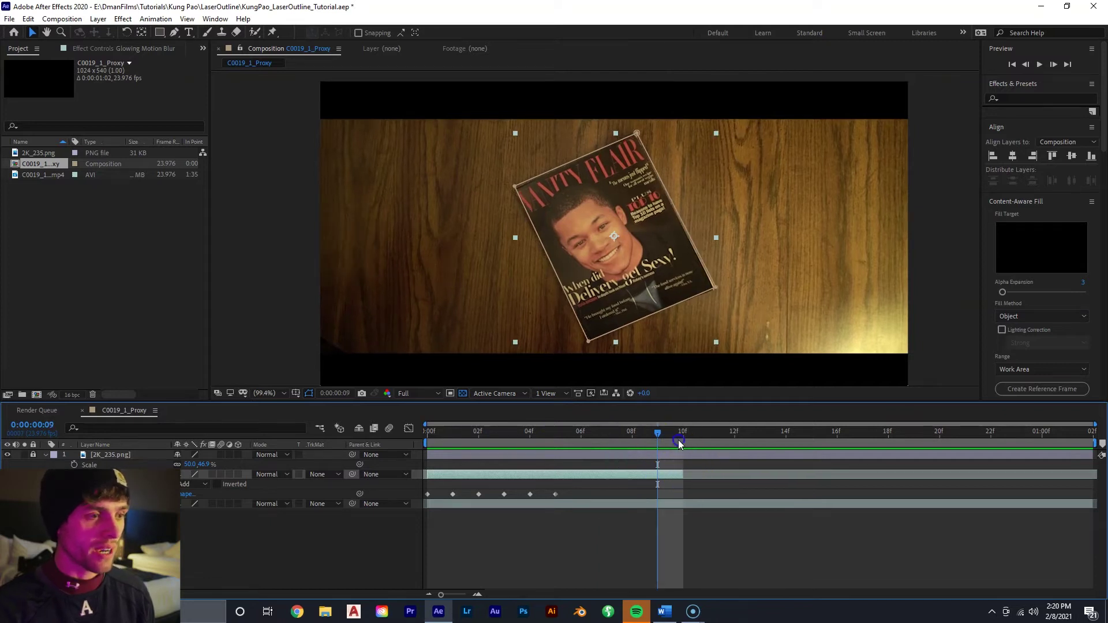
mouse_move(679, 443)
mouse_down()
mouse_move(554, 450)
mouse_move(637, 455)
mouse_move(676, 439)
mouse_up()
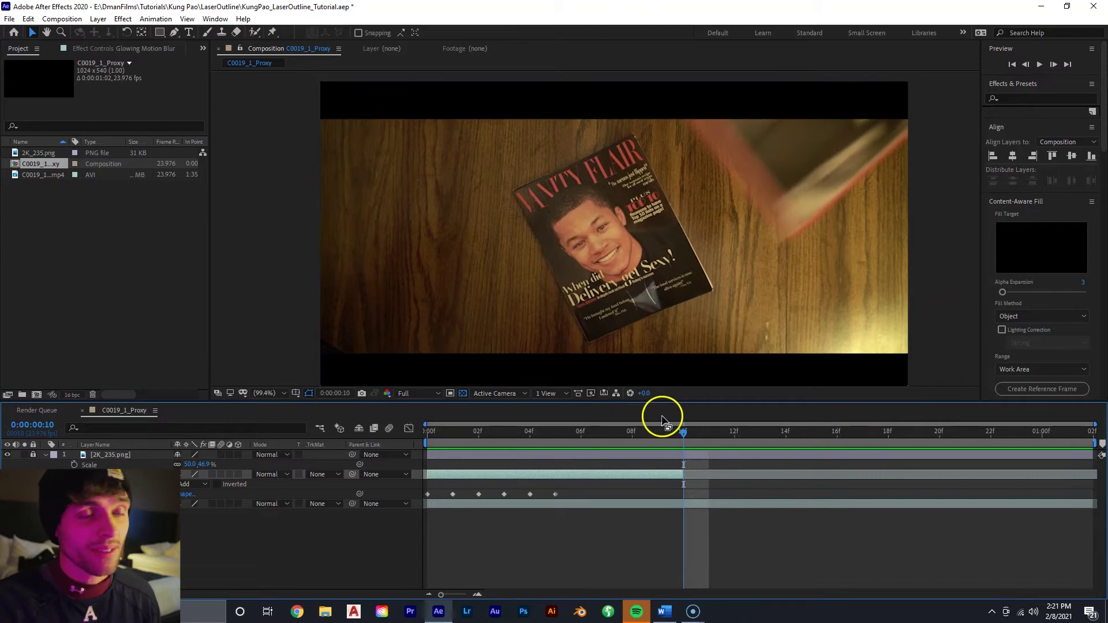
drag(680, 431, 530, 431)
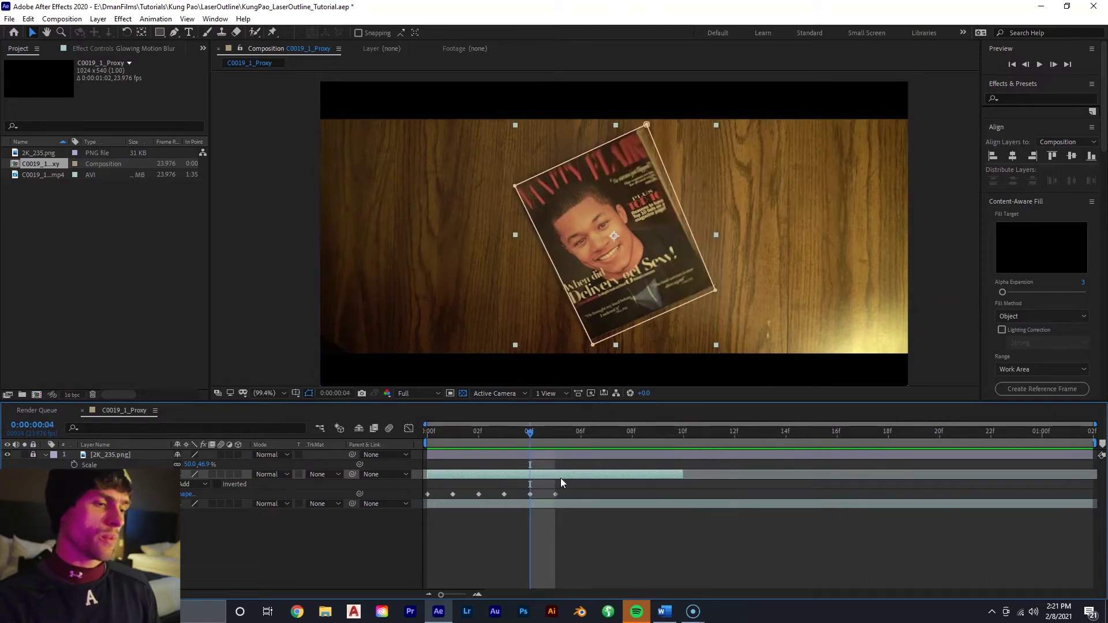
Apply a Color Correction > Curves effect to the Glowing Motion Blur layer.
right_click(560, 479)
mouse_move(629, 316)
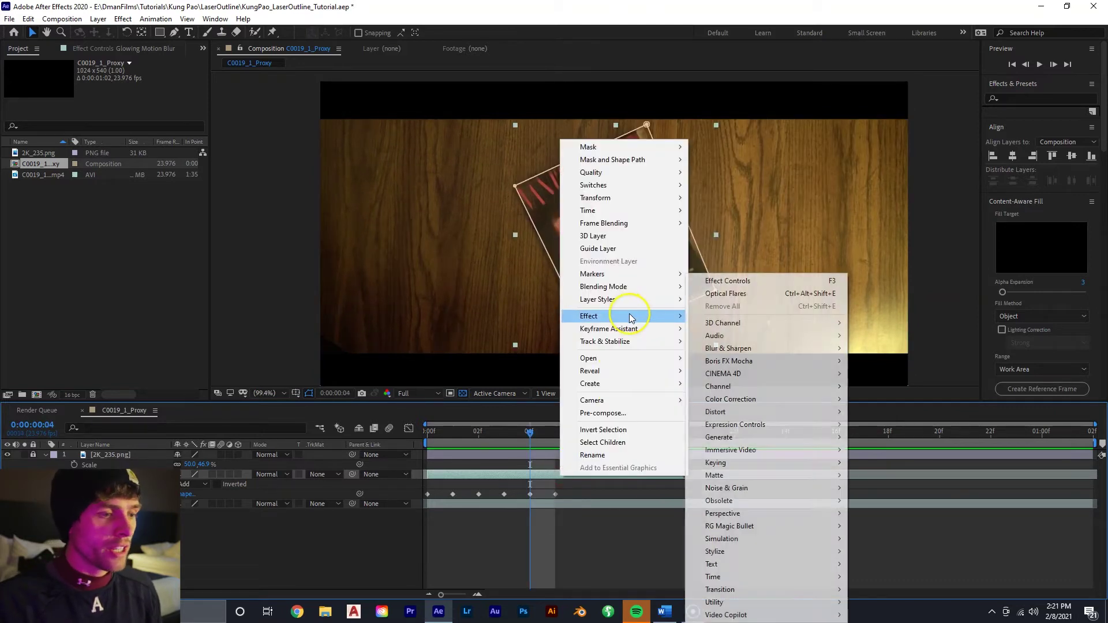
mouse_move(774, 398)
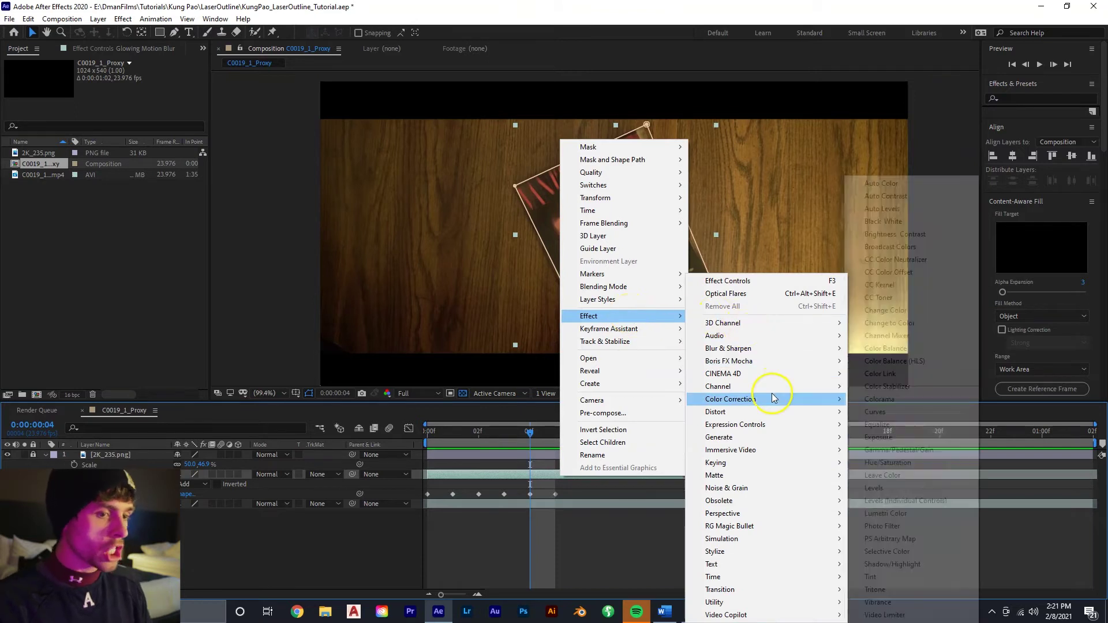
click(889, 412)
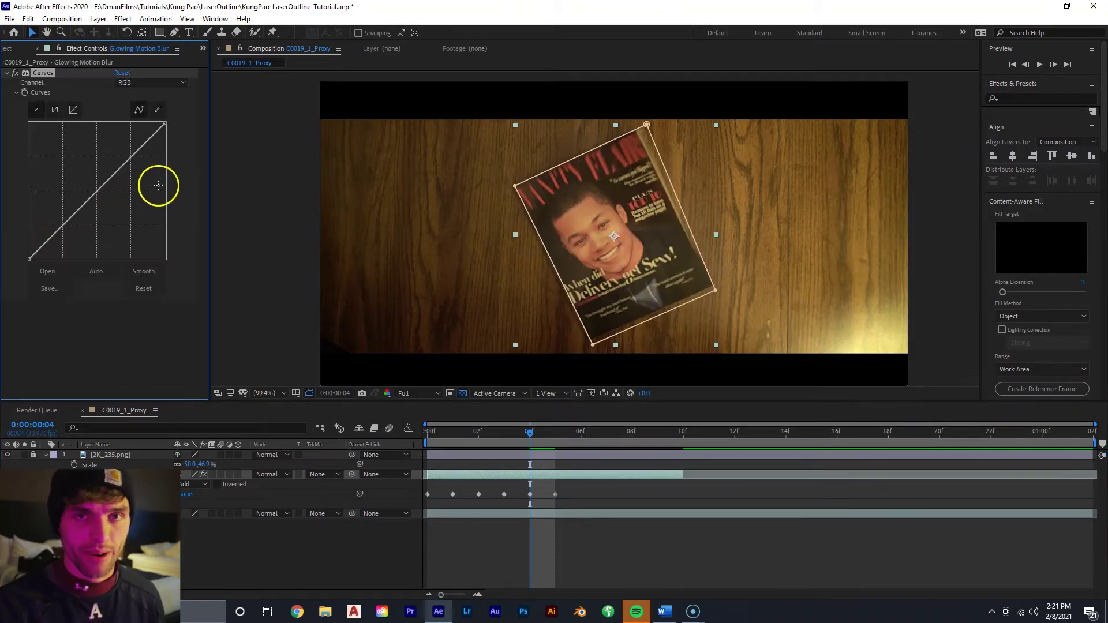
On the RGB channel, raise the upper curve point and lift the lower one for steep contrast.
click(64, 224)
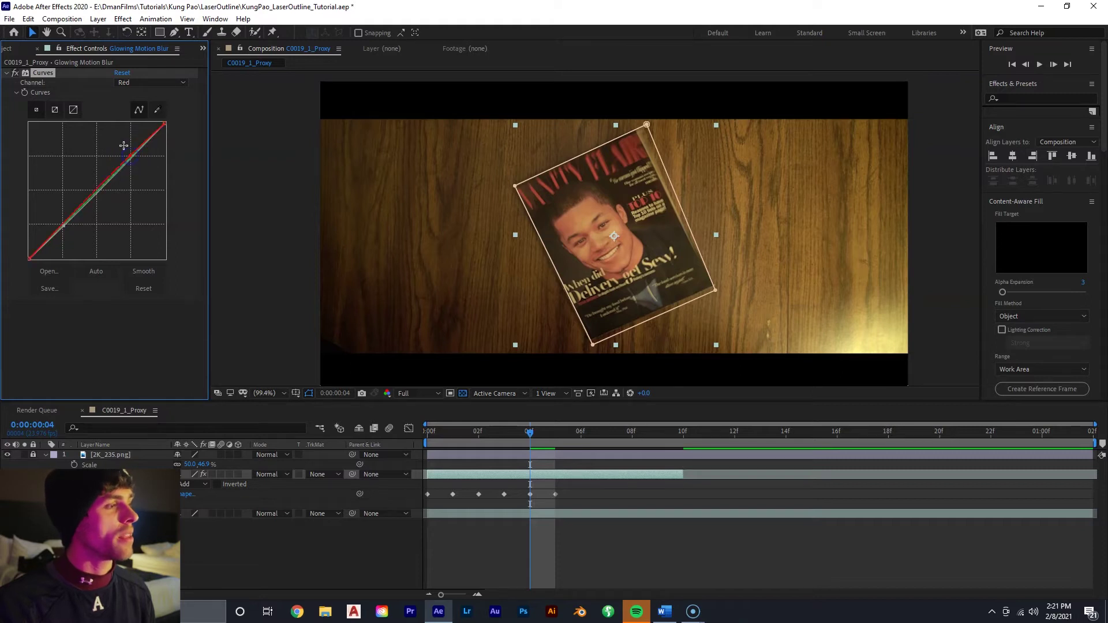
click(132, 157)
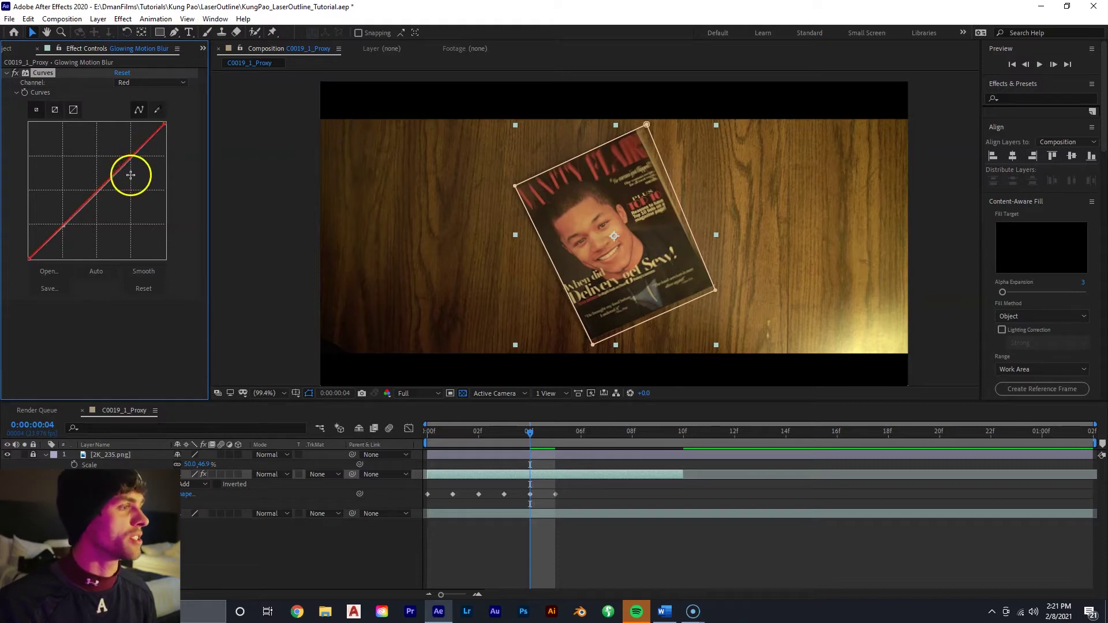
click(144, 83)
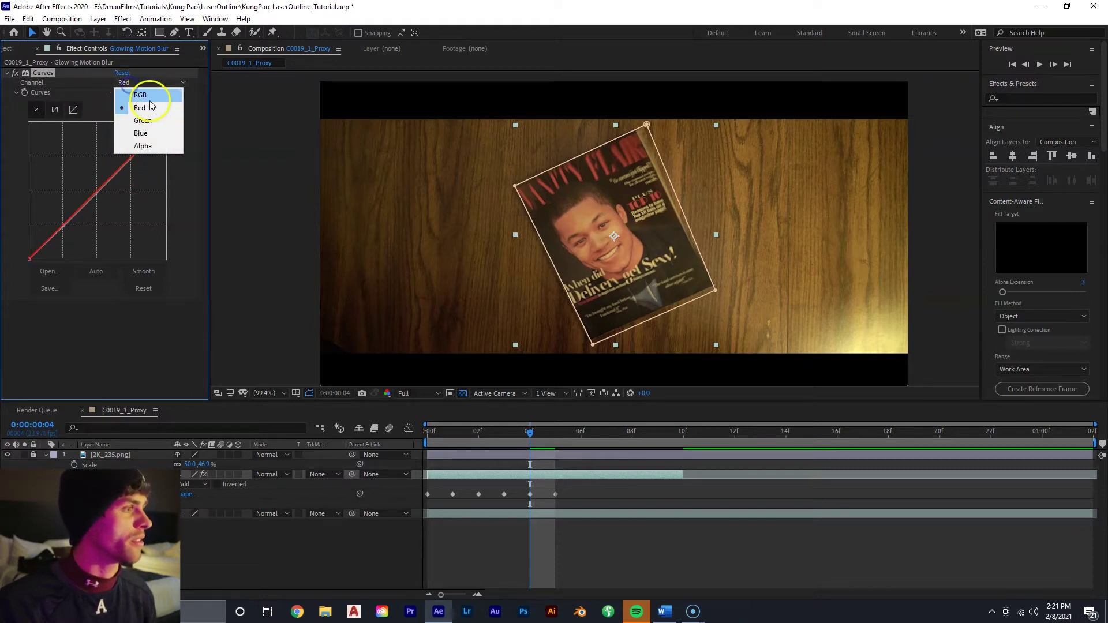
click(149, 94)
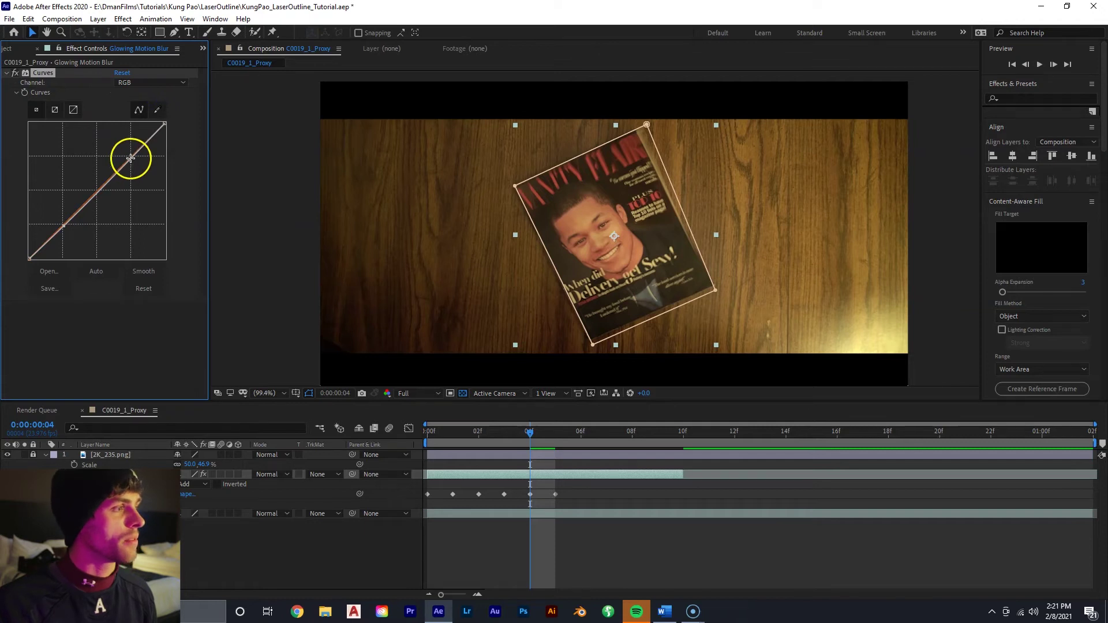
click(131, 157)
drag(132, 157, 109, 130)
drag(58, 263, 86, 242)
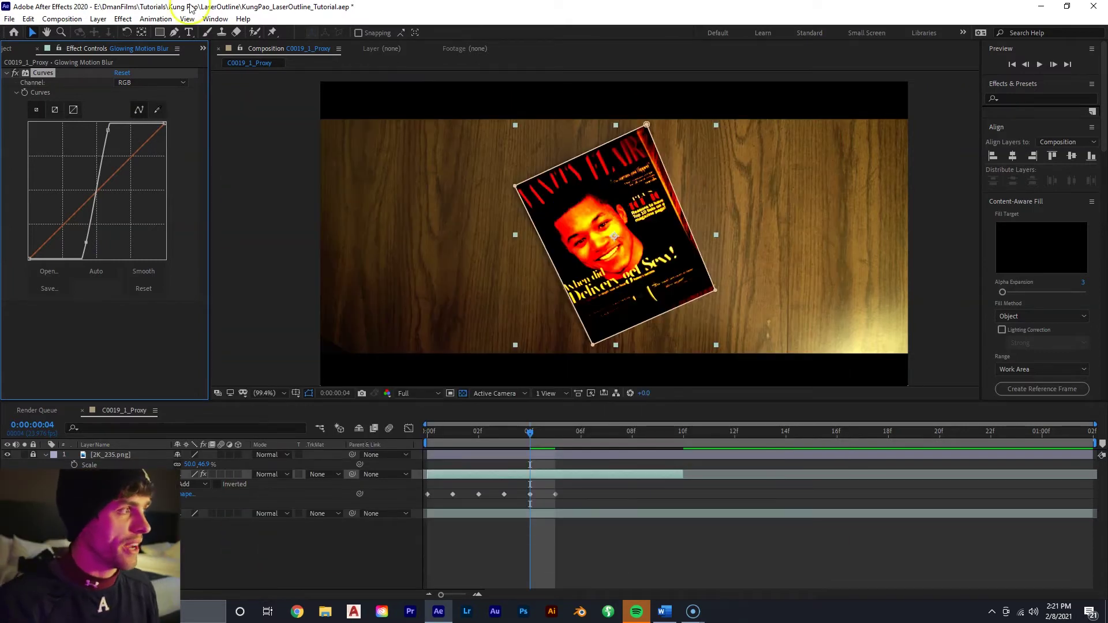
Add Stylize > Find Edges with Invert ticked so the magazine shows as outlines on black.
click(7, 74)
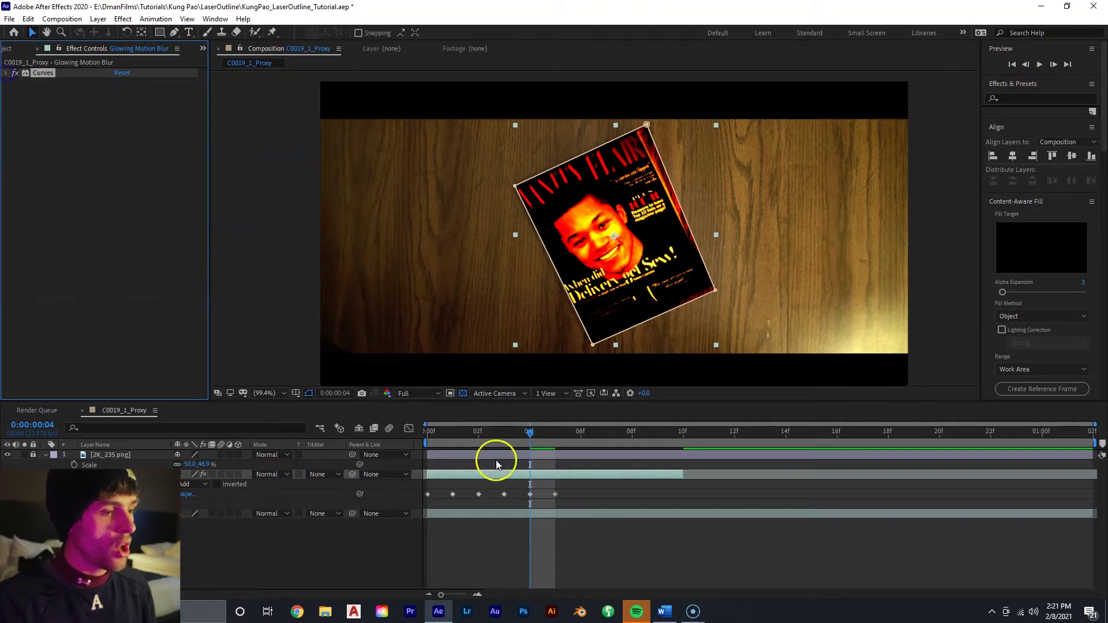
right_click(532, 476)
mouse_move(599, 326)
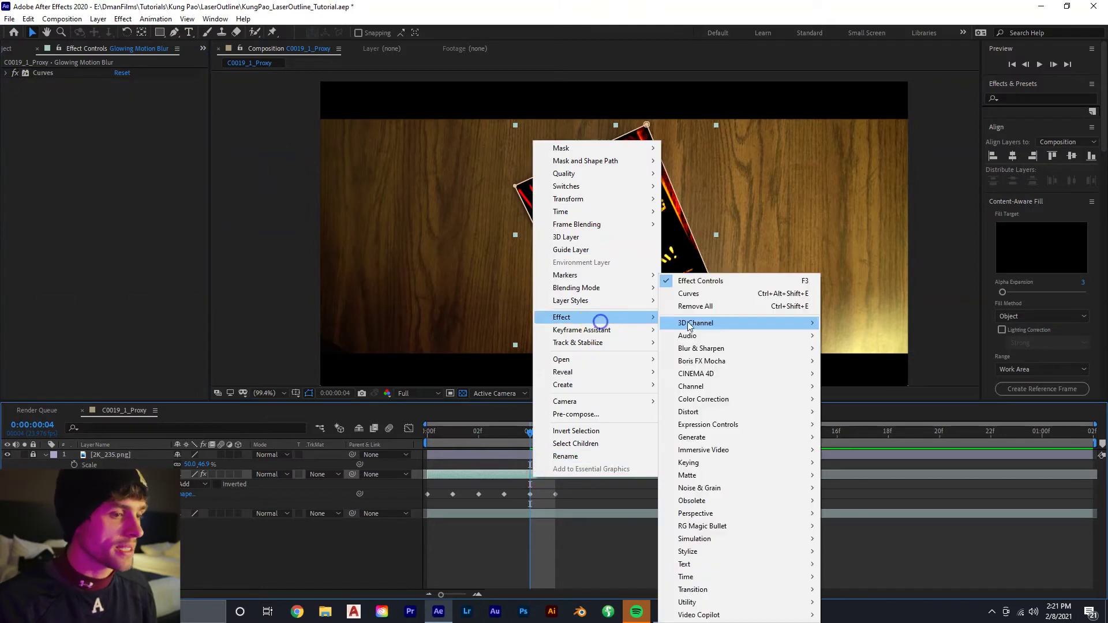
mouse_move(763, 408)
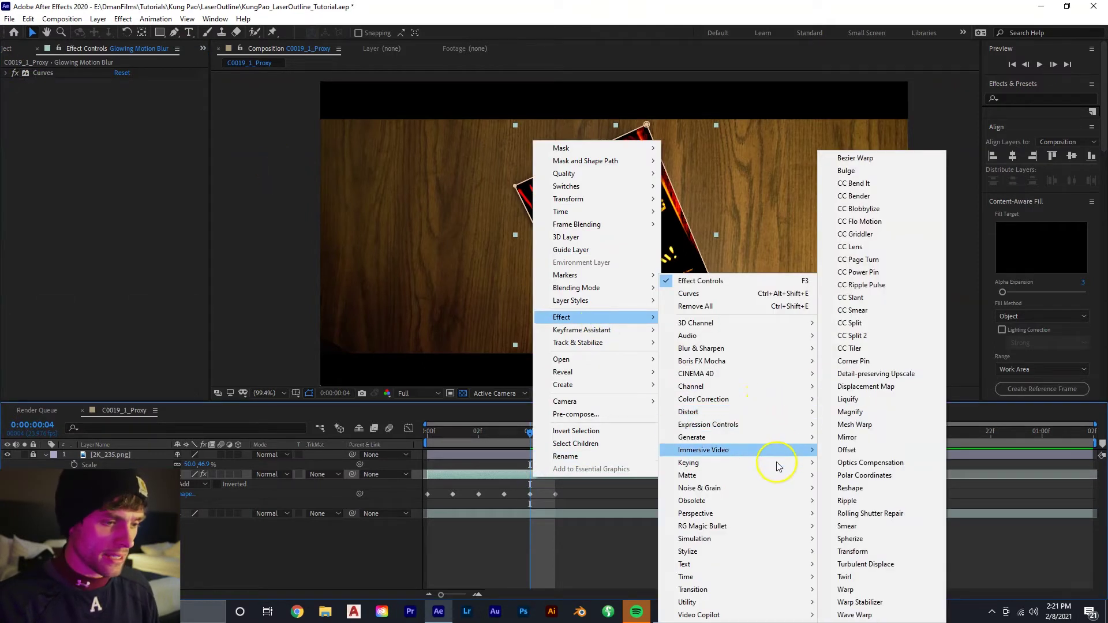
mouse_move(760, 549)
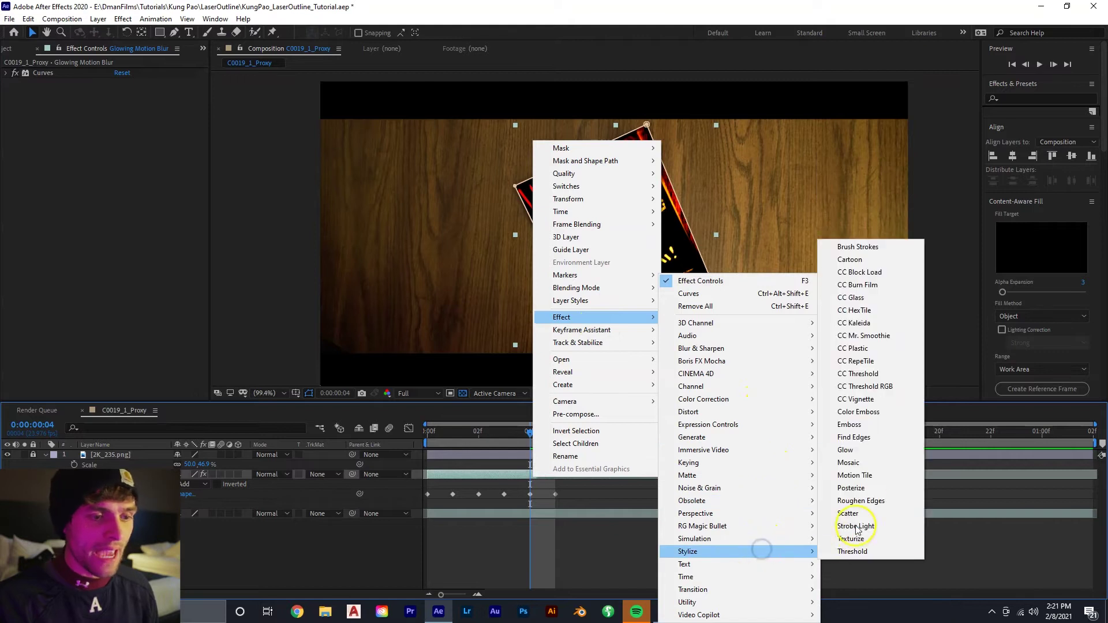
click(881, 438)
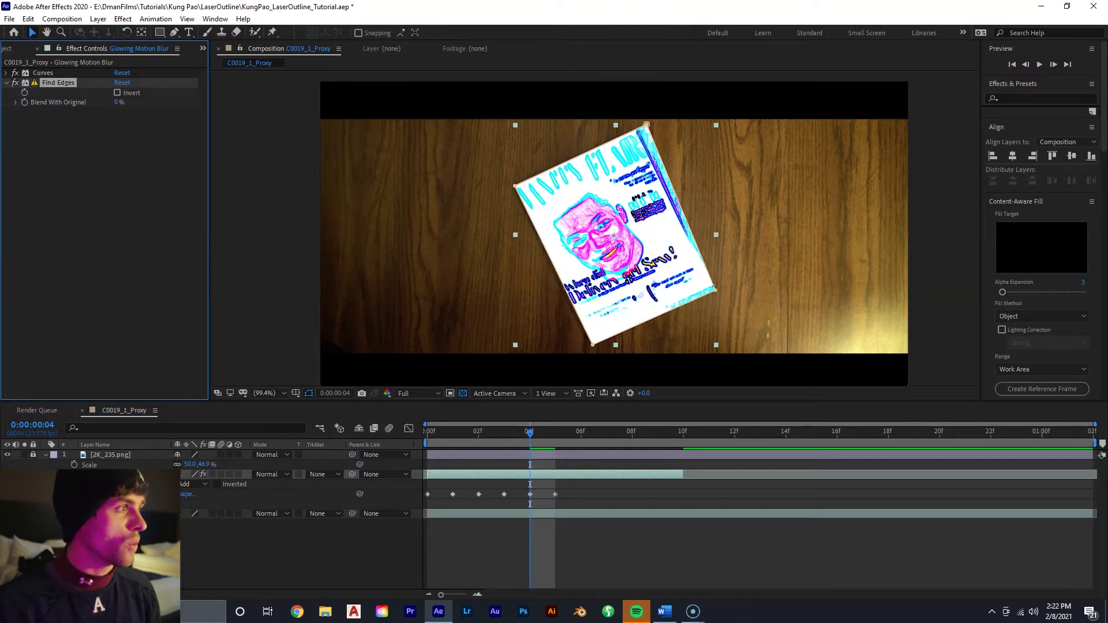
click(117, 93)
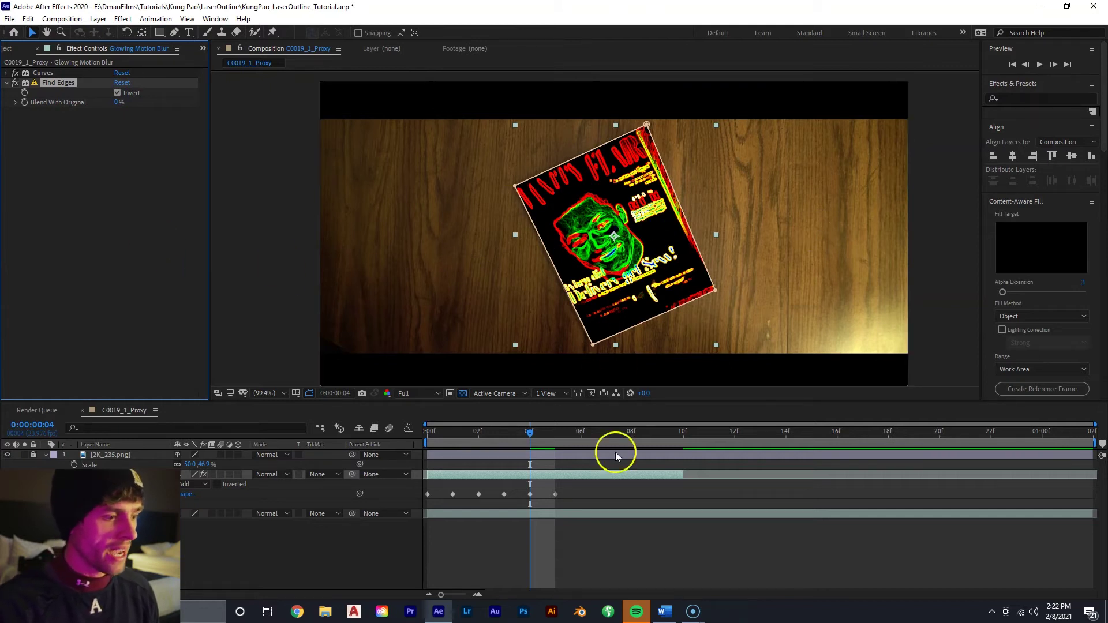
click(579, 545)
click(569, 475)
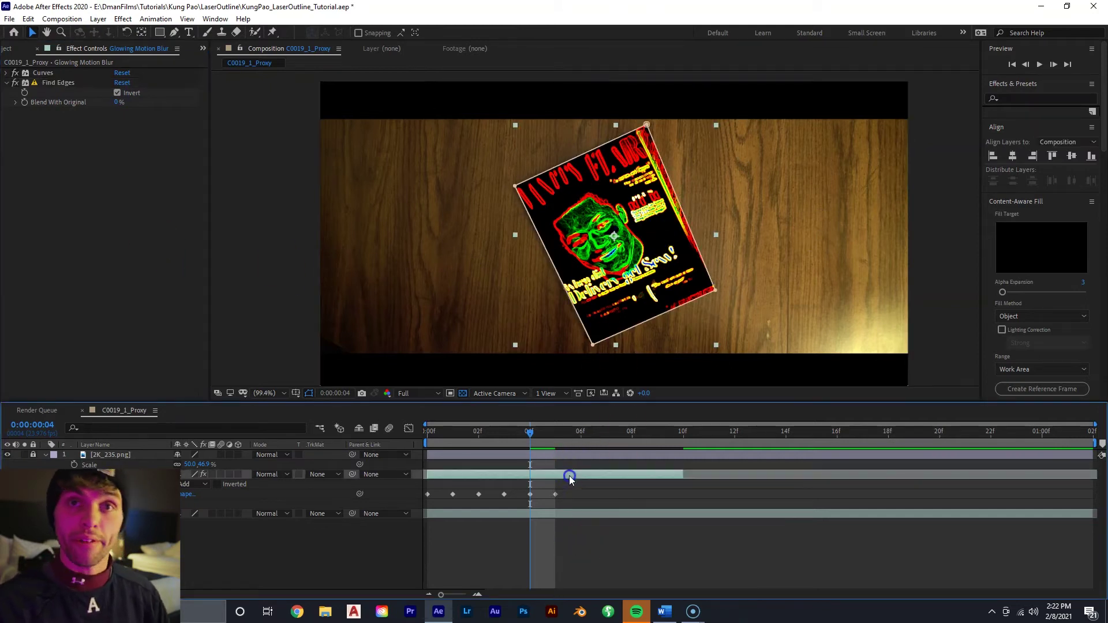
Add a Color Correction > Tint effect to the outline layer.
right_click(569, 475)
click(619, 316)
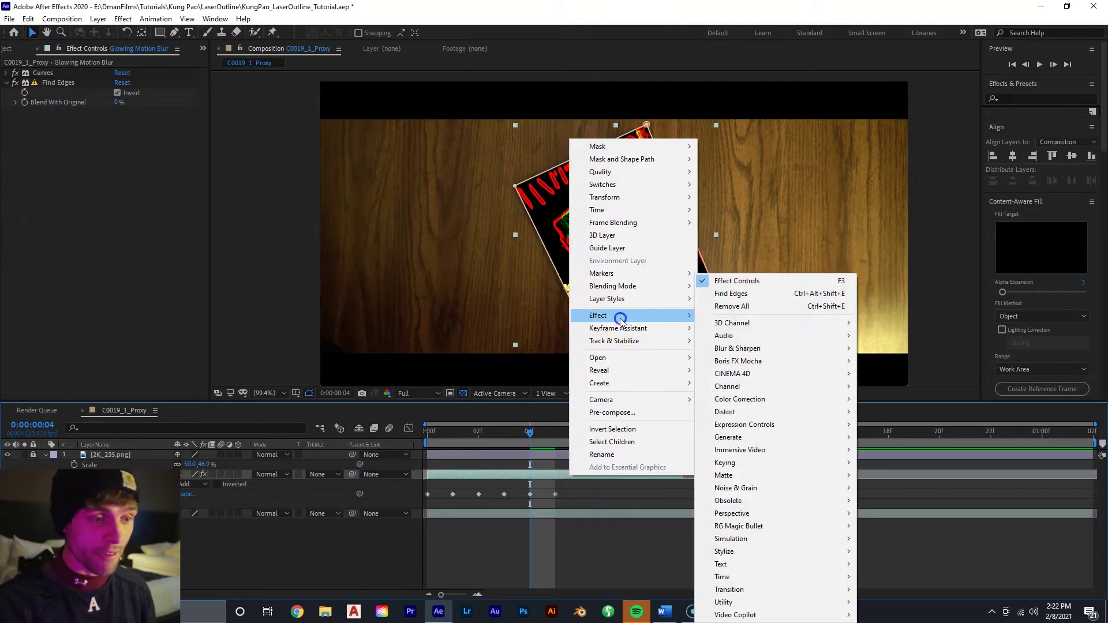
click(774, 399)
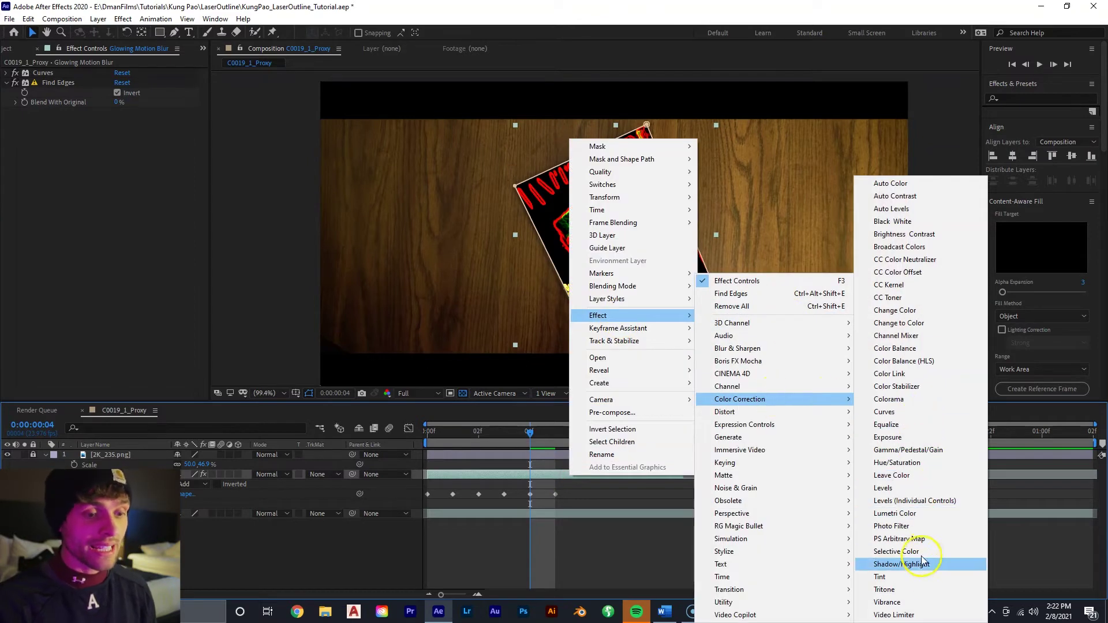
click(924, 578)
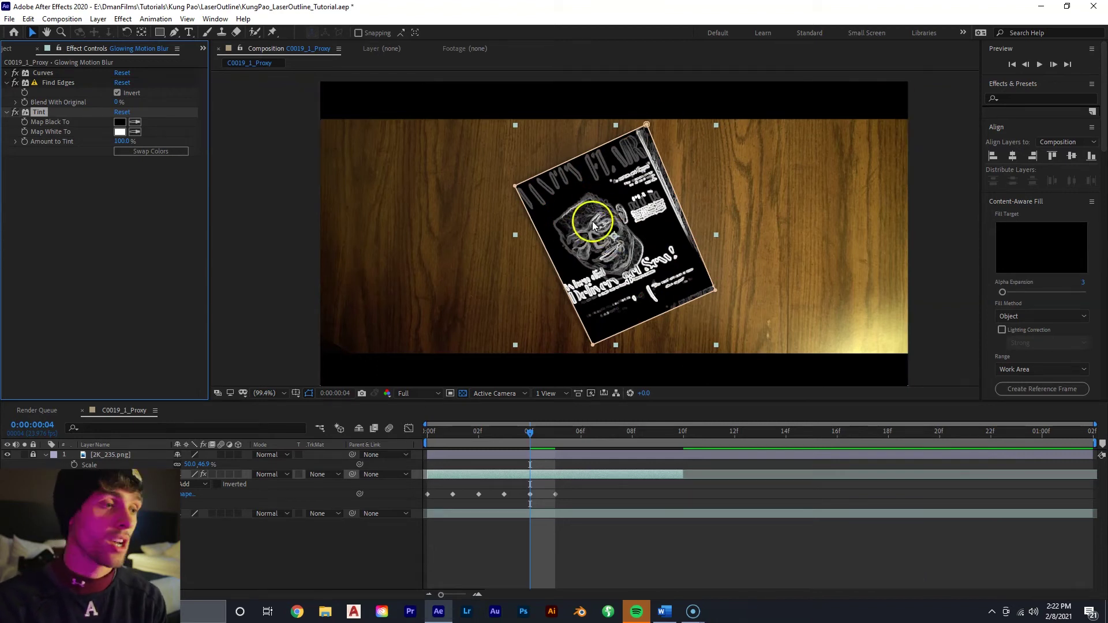
Set Tint's Map White To colour to a fully saturated bright blue (0AB1FF).
click(119, 132)
click(179, 105)
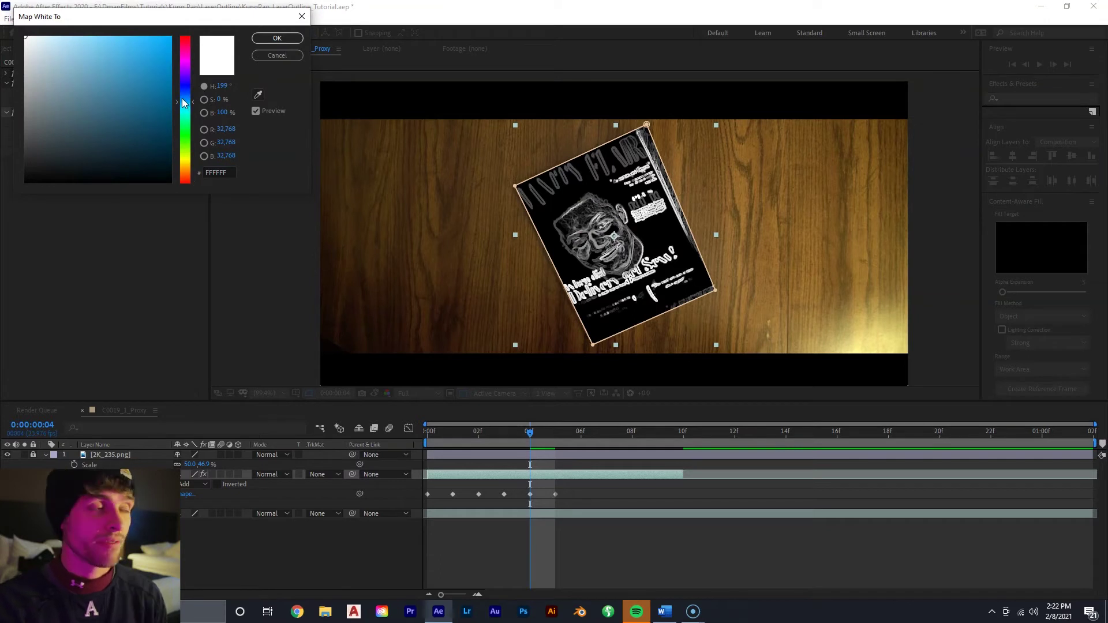
click(182, 98)
click(171, 45)
click(183, 109)
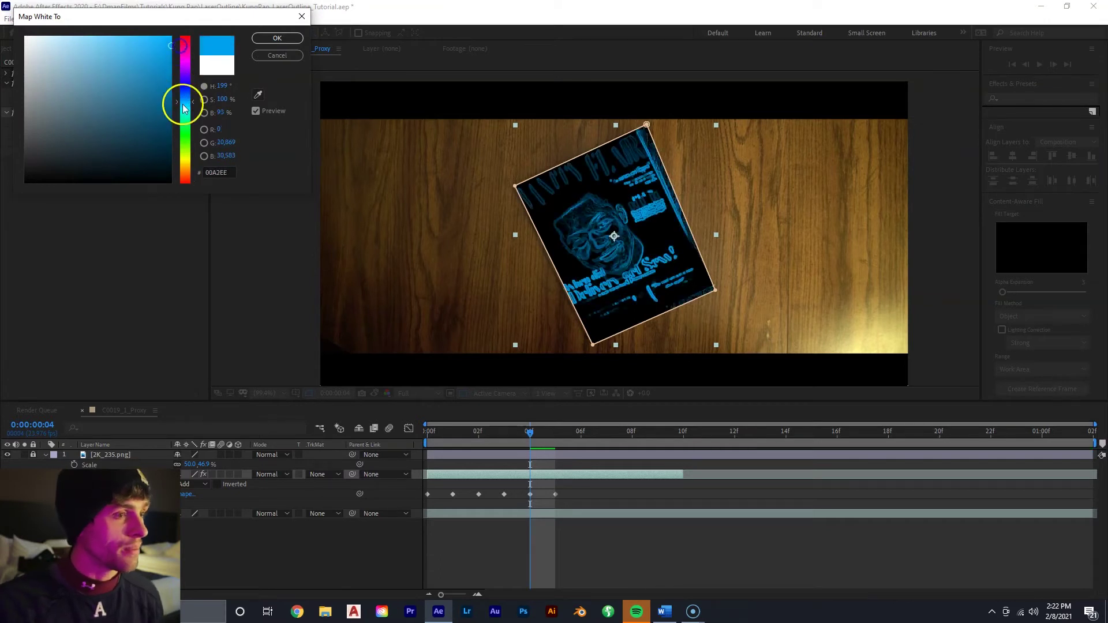
click(169, 34)
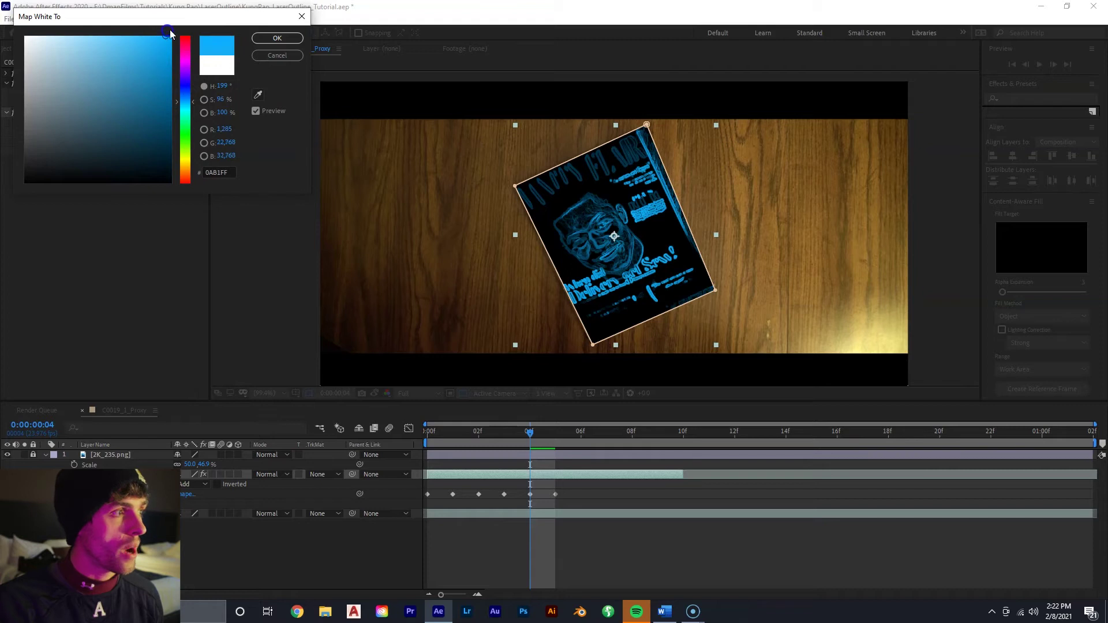
click(277, 37)
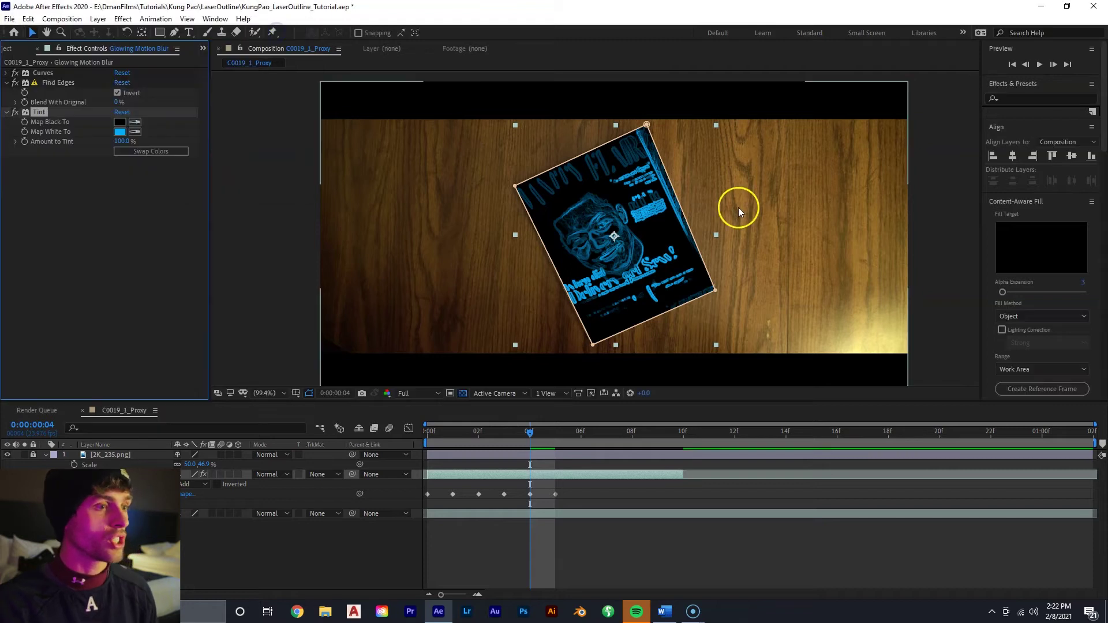
click(623, 561)
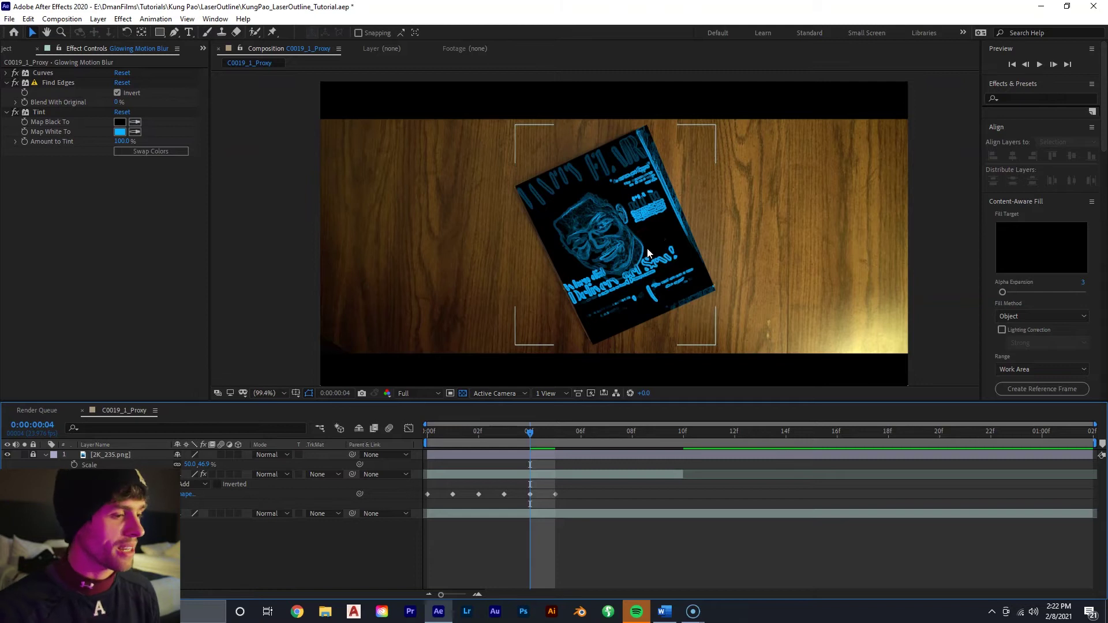
Set the Glowing Motion Blur layer's blend mode to Add and save with Ctrl+S.
click(531, 479)
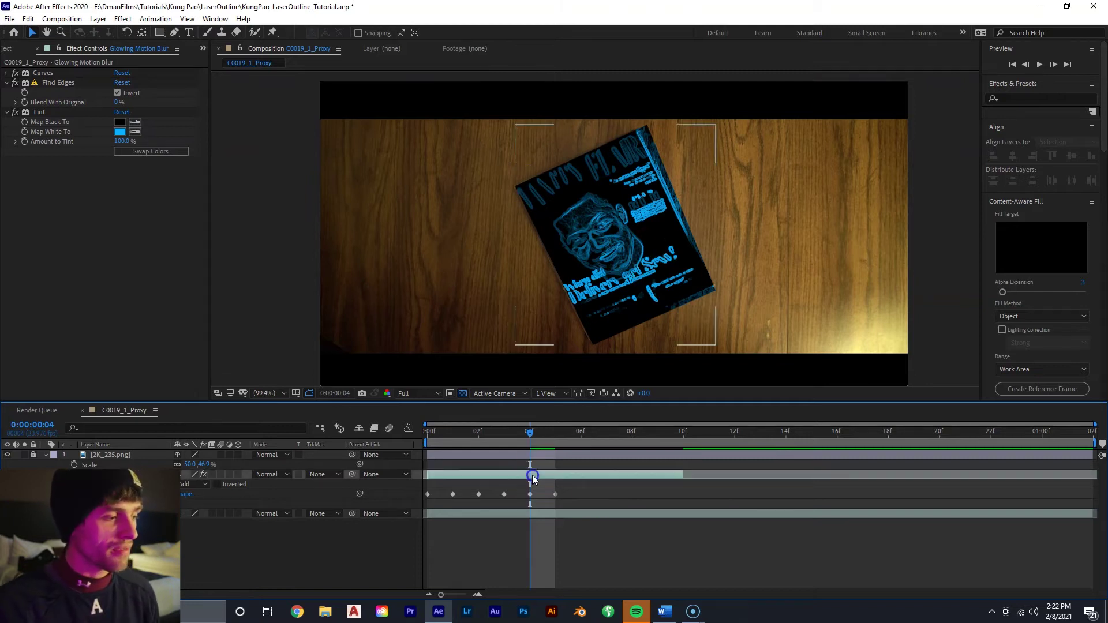
click(279, 474)
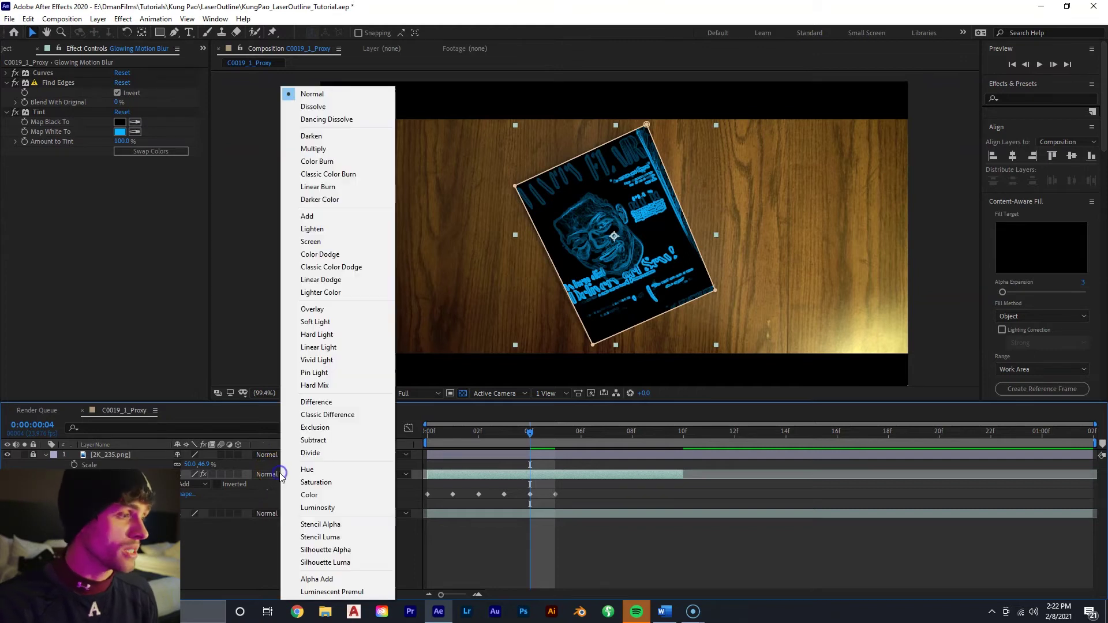
click(347, 217)
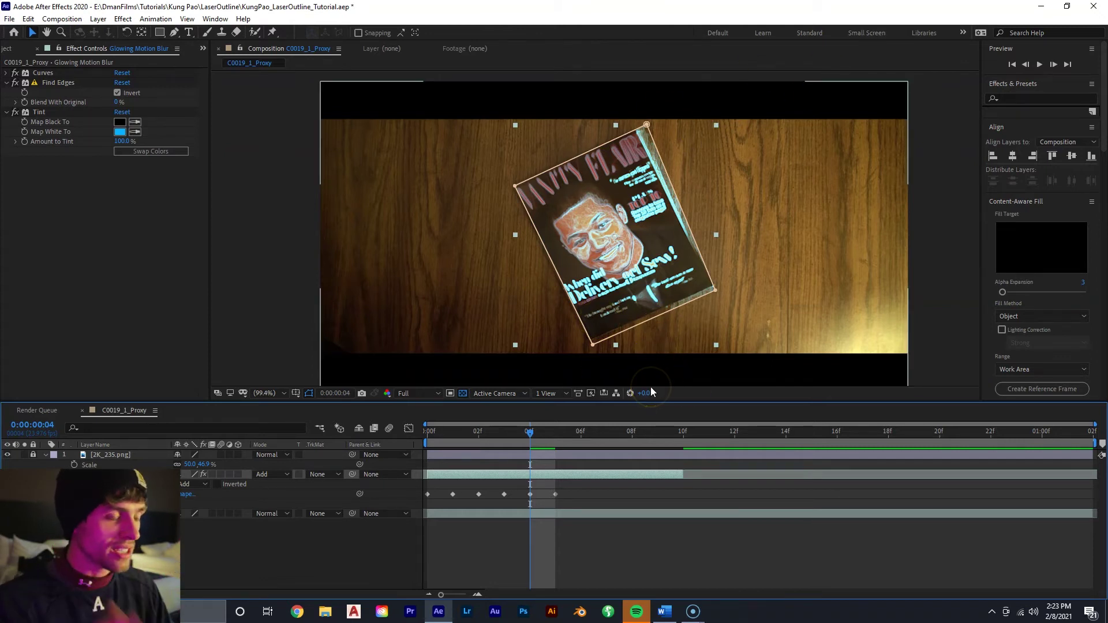
key(ctrl+s)
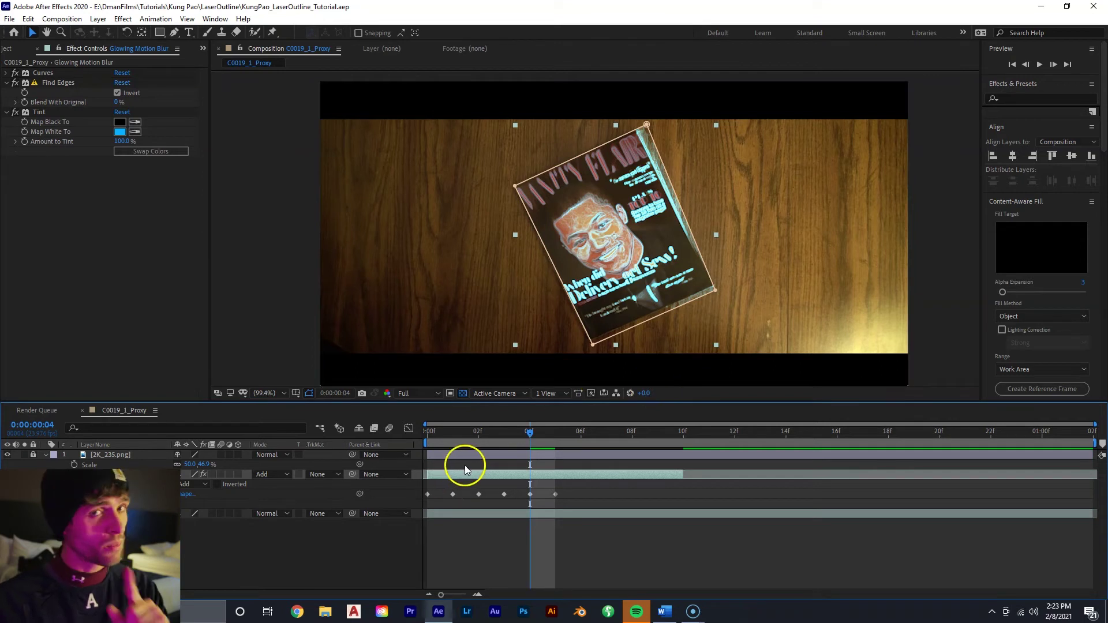
Enable layer and composition motion blur, preview the drop from frame 0, then park at frame 5.
click(221, 474)
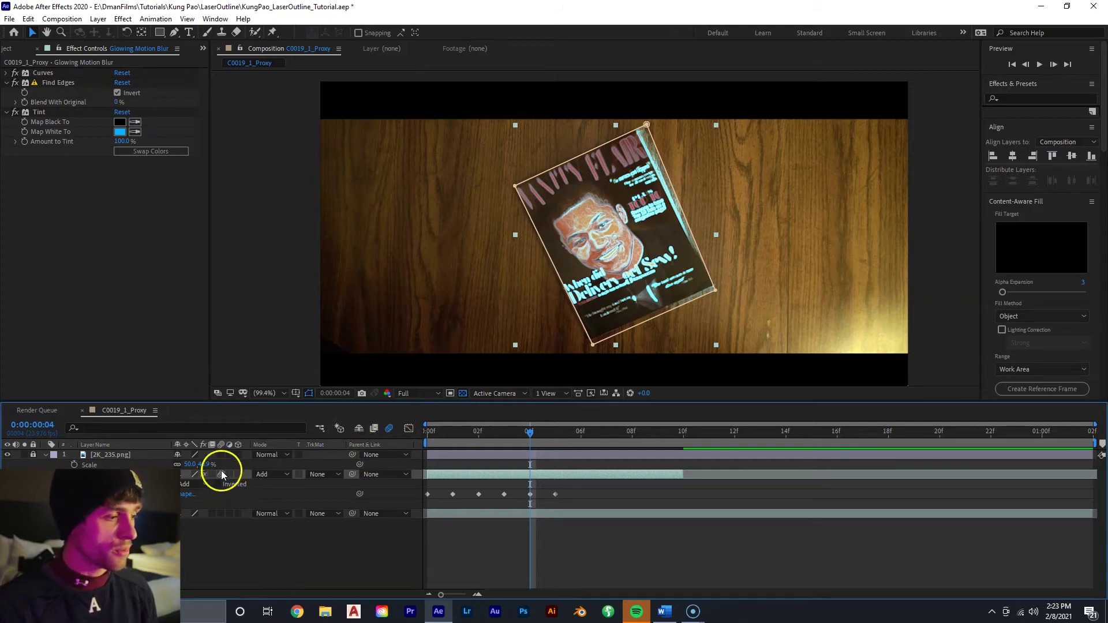
click(388, 433)
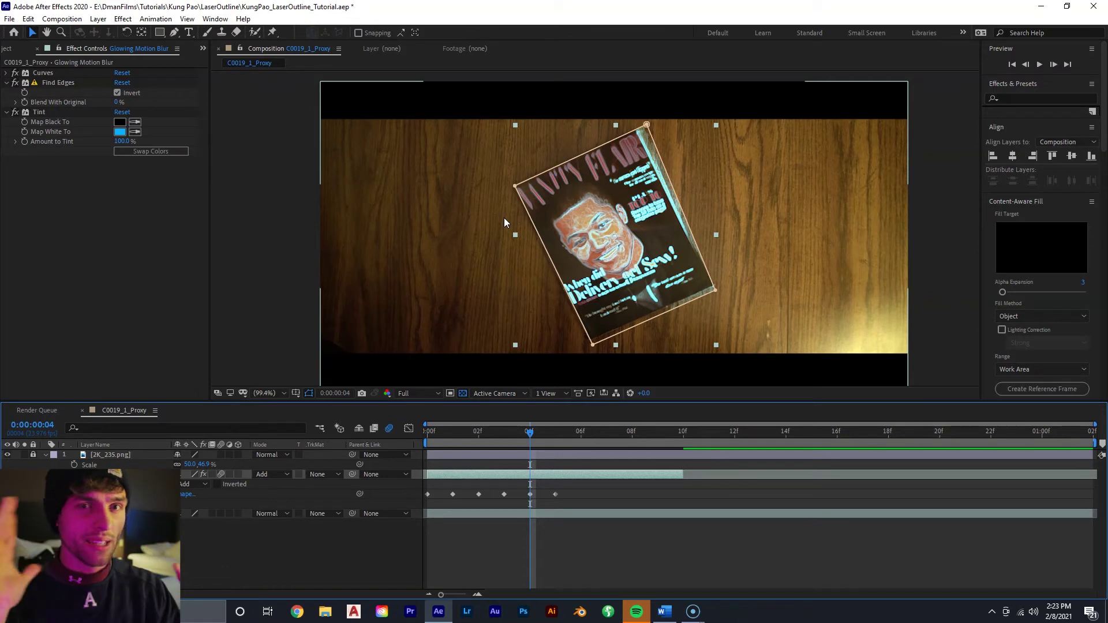
click(427, 430)
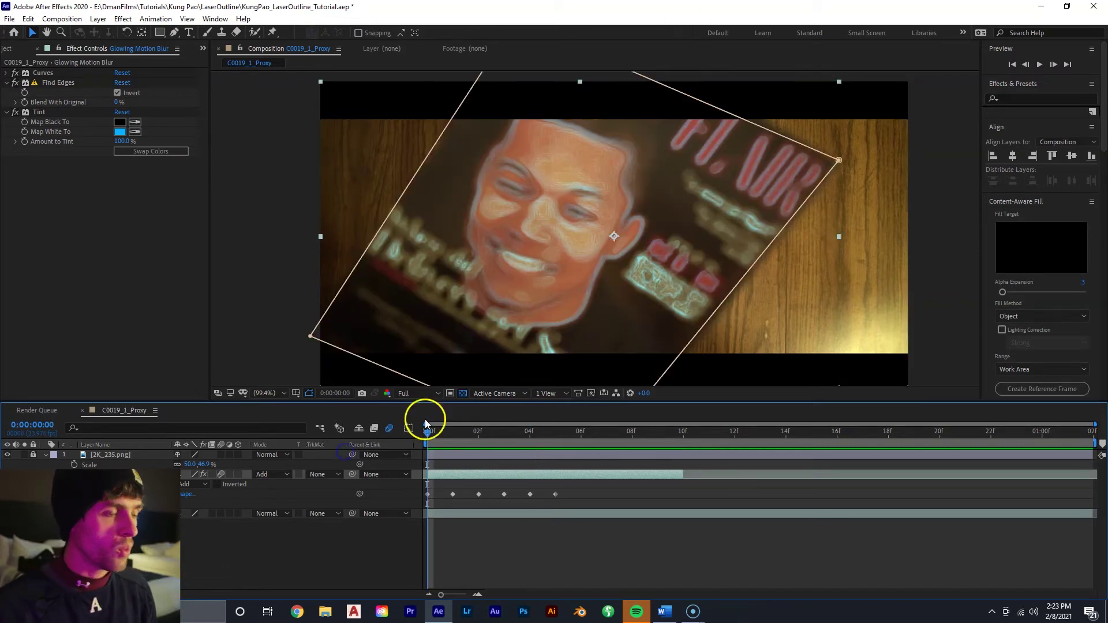
key(space)
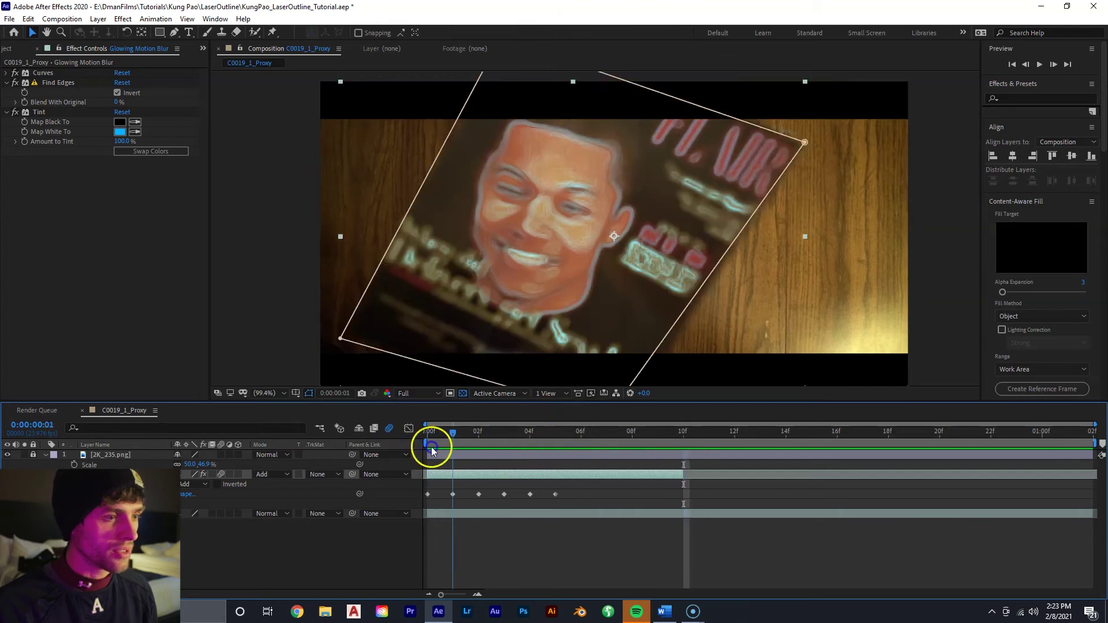
key(space)
click(427, 430)
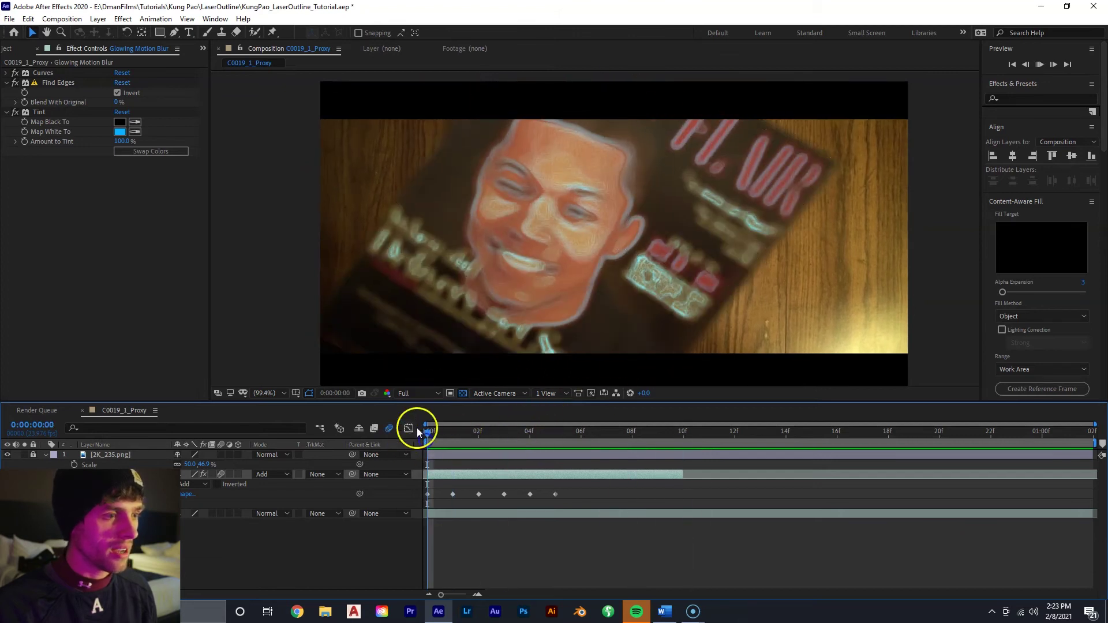
key(space)
drag(476, 441, 555, 442)
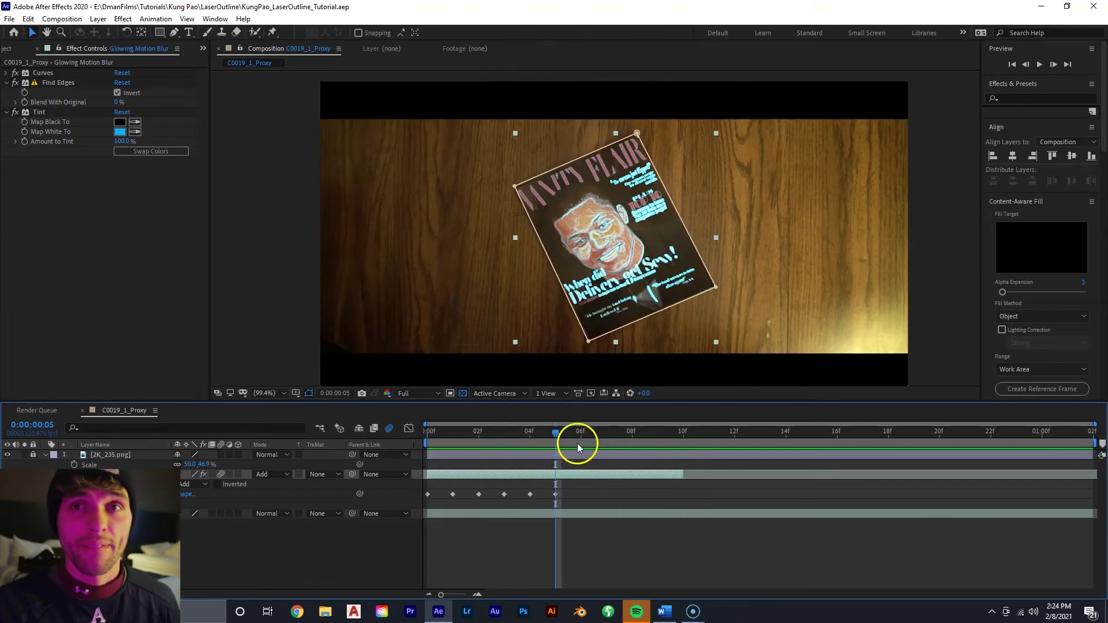
Add a Blur & Sharpen > Directional Blur to the outline layer with Direction 22°.
right_click(517, 474)
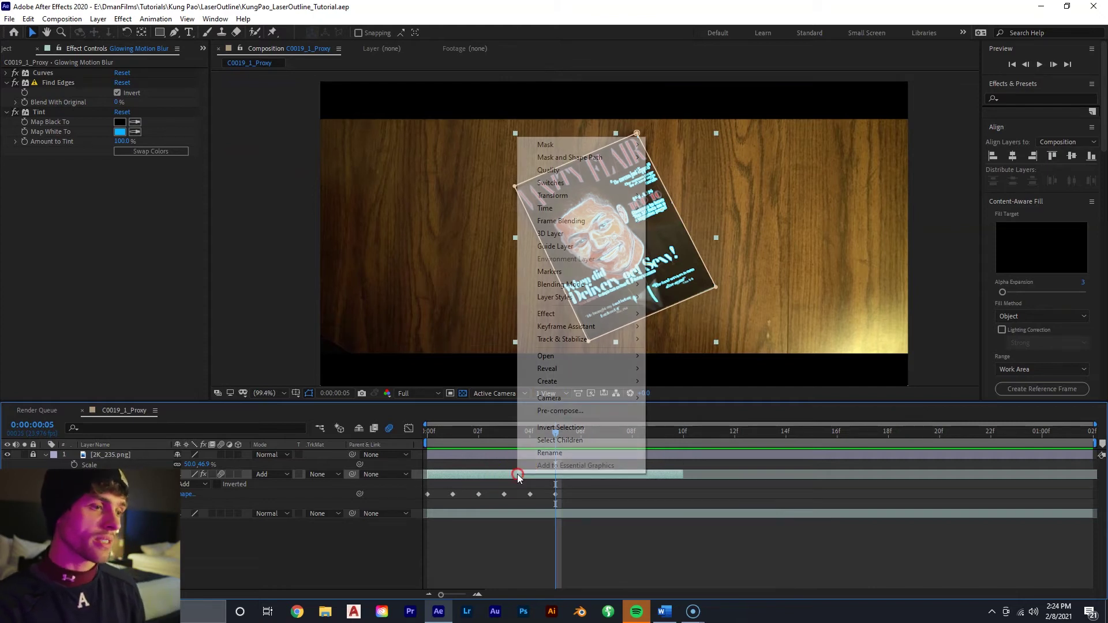
mouse_move(600, 313)
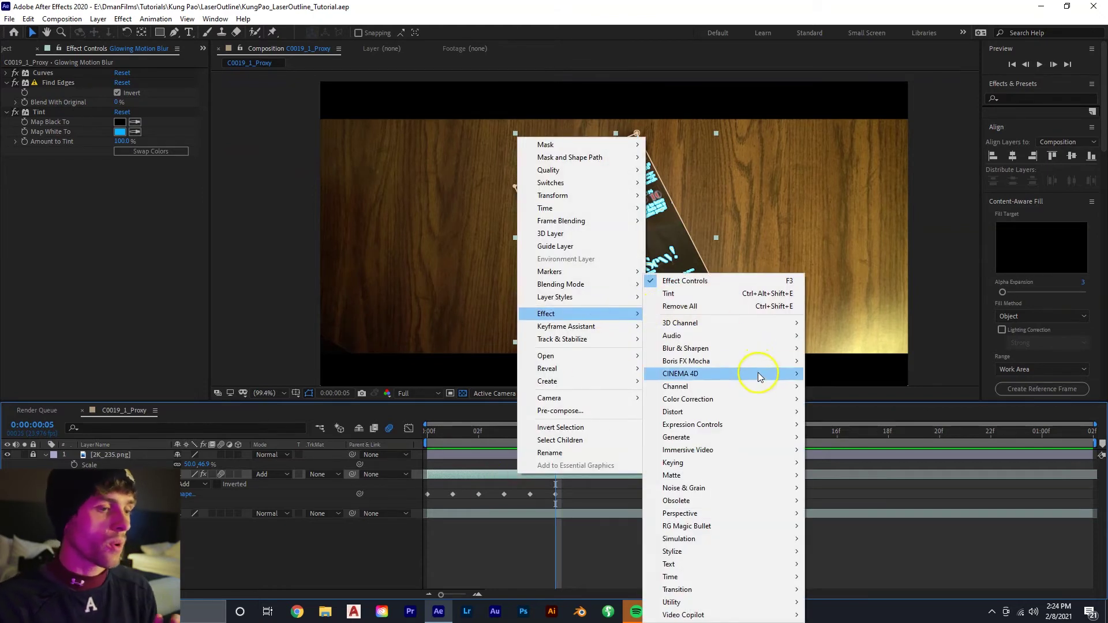
mouse_move(762, 350)
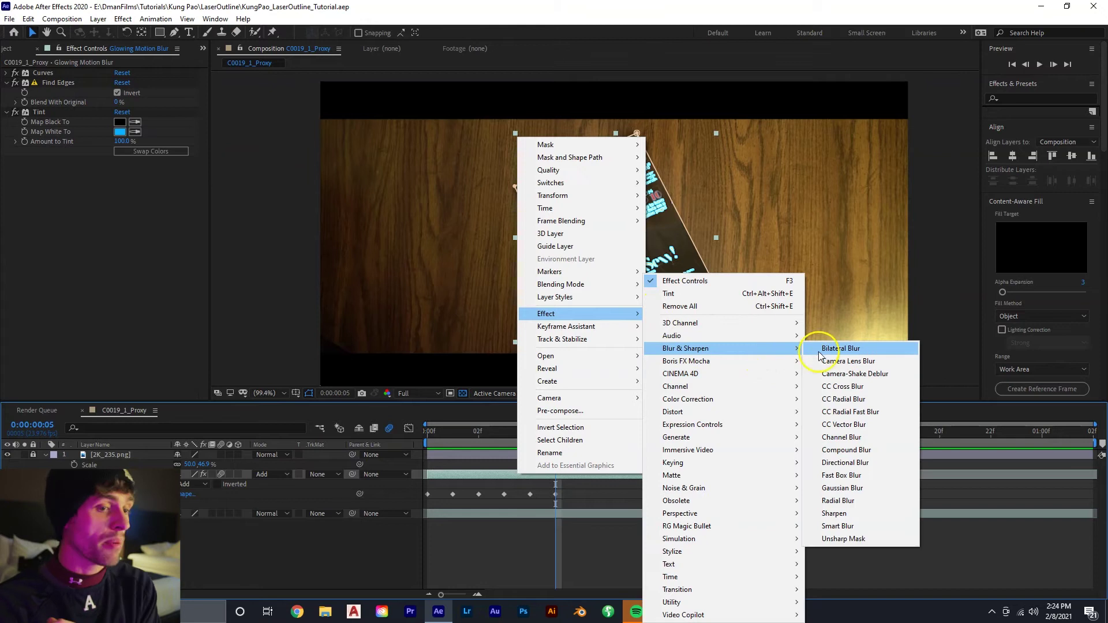
click(881, 463)
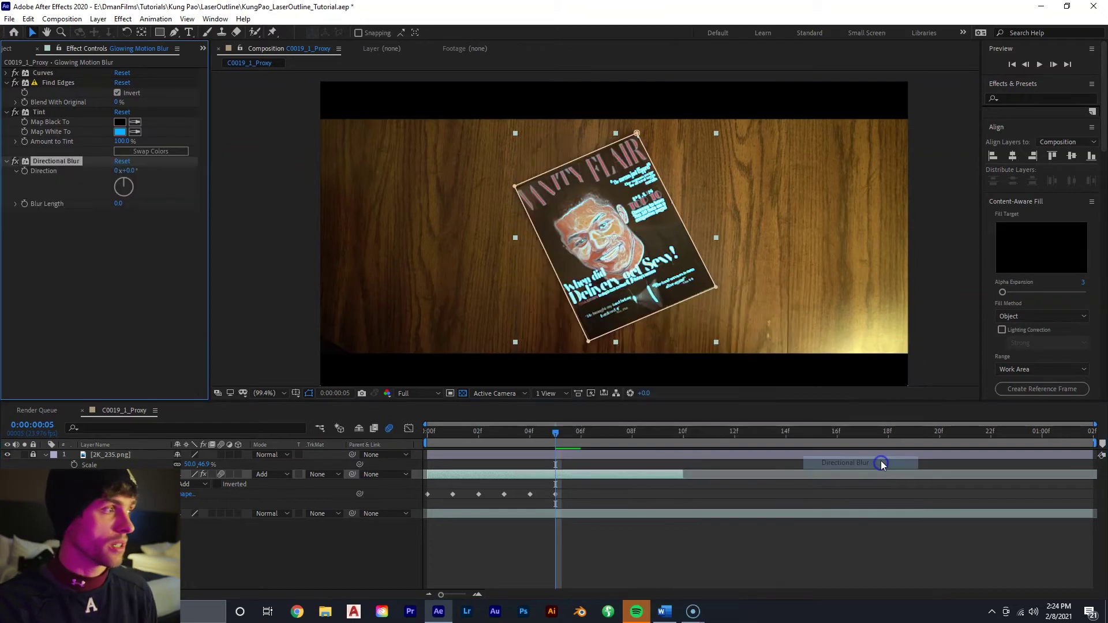
click(129, 171)
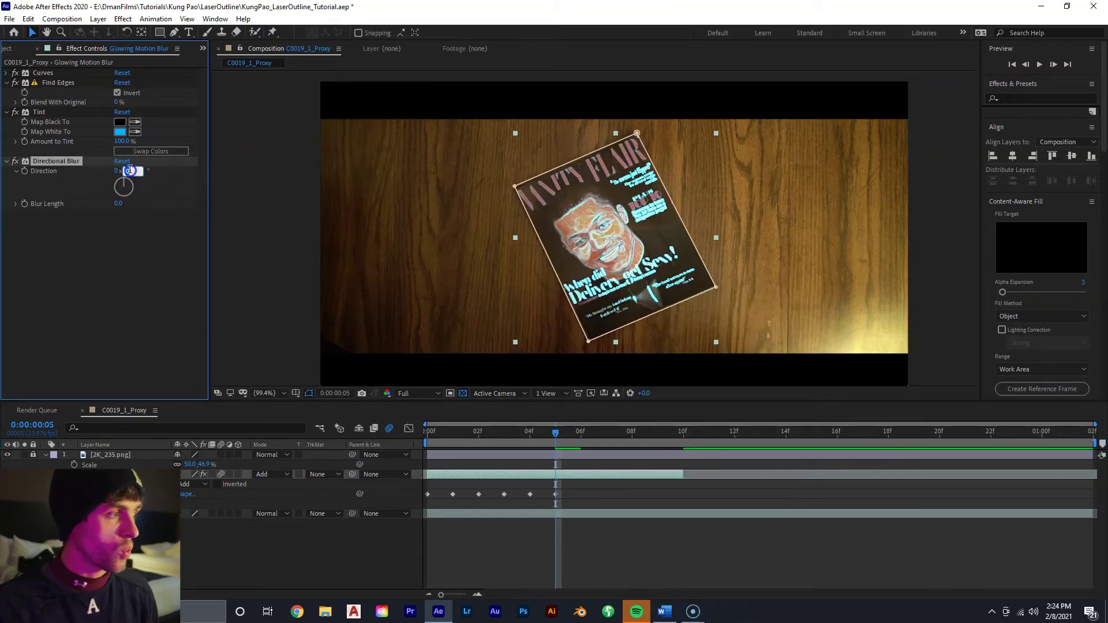
text(22)
click(157, 176)
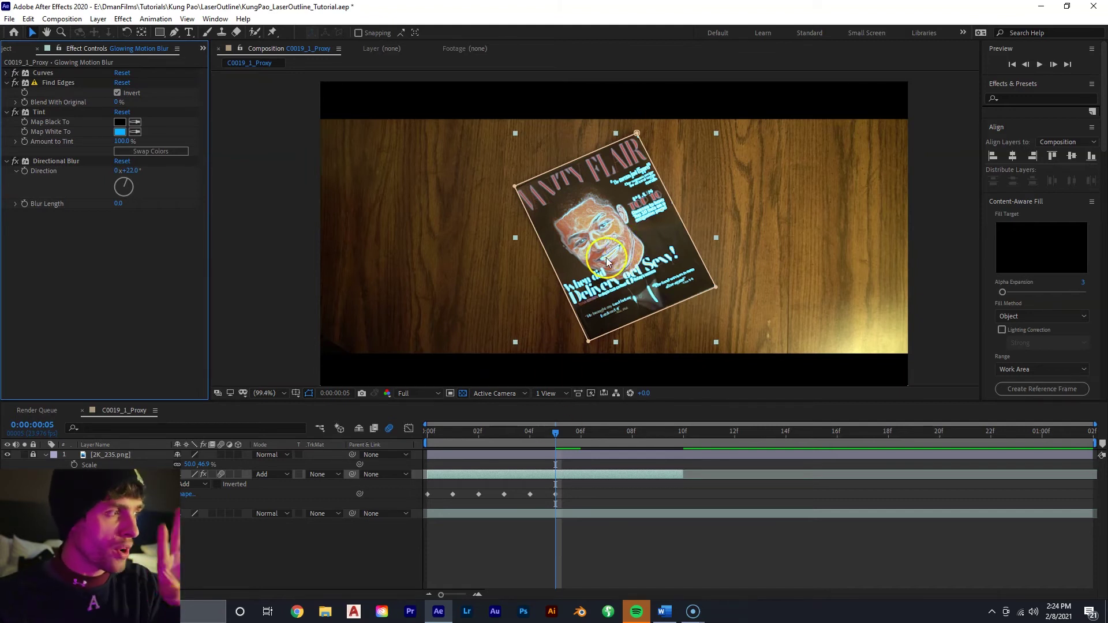
Set the Directional Blur length to 5, checking the result at frames 4 and 3.
click(547, 438)
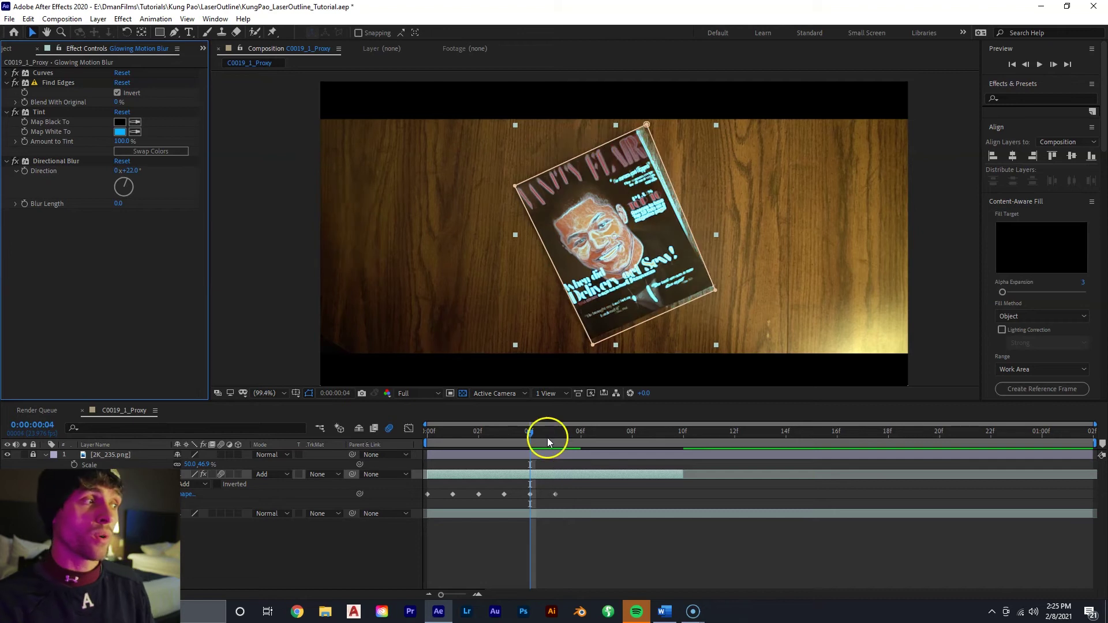
click(126, 202)
text(5)
click(129, 238)
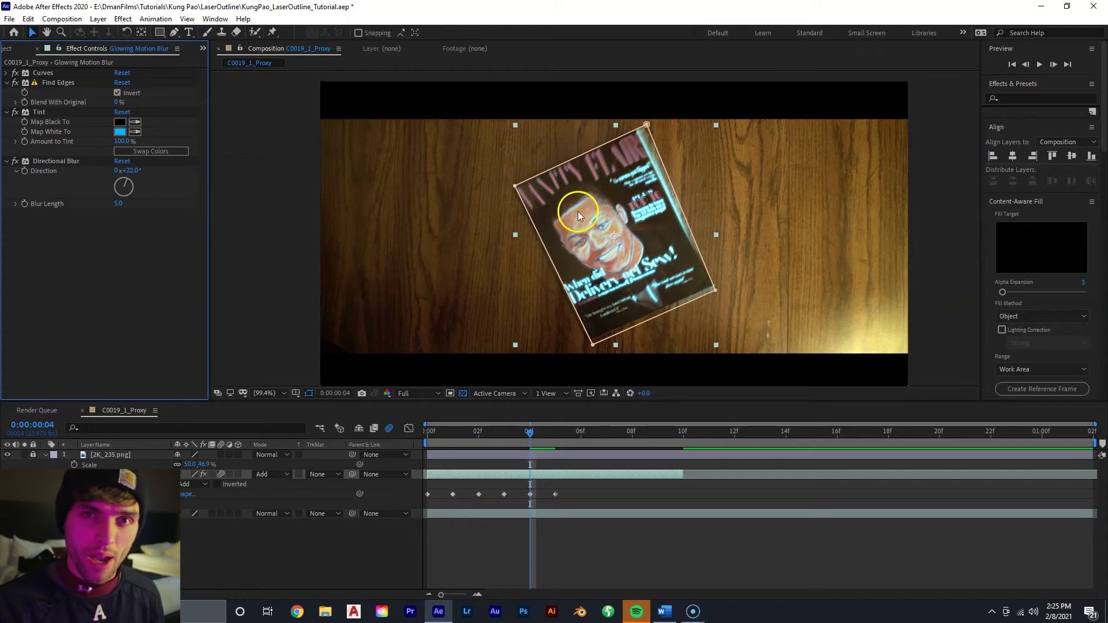
click(525, 437)
right_click(538, 473)
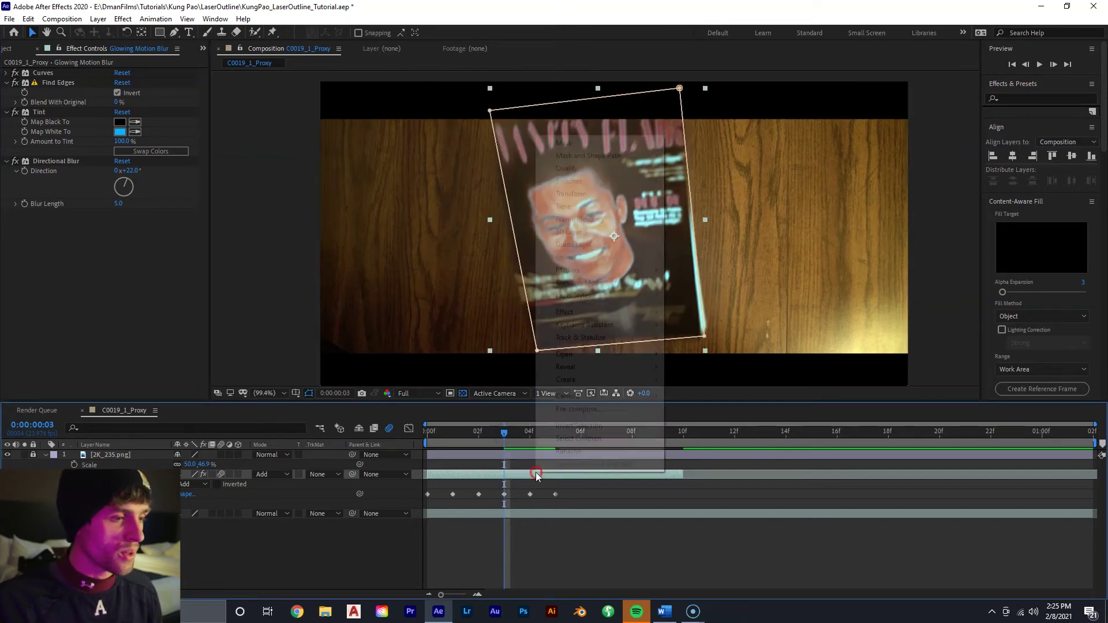
Add a Gaussian Blur to the outline layer and keyframe Blurriness at 55 on frame 0.
mouse_move(597, 316)
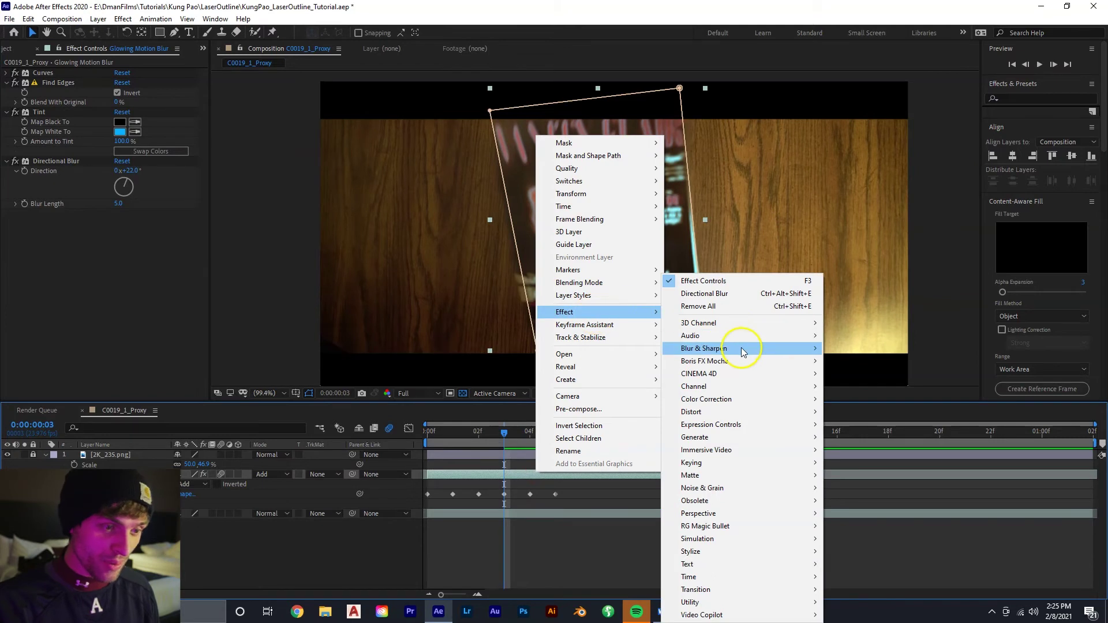
mouse_move(744, 349)
click(860, 488)
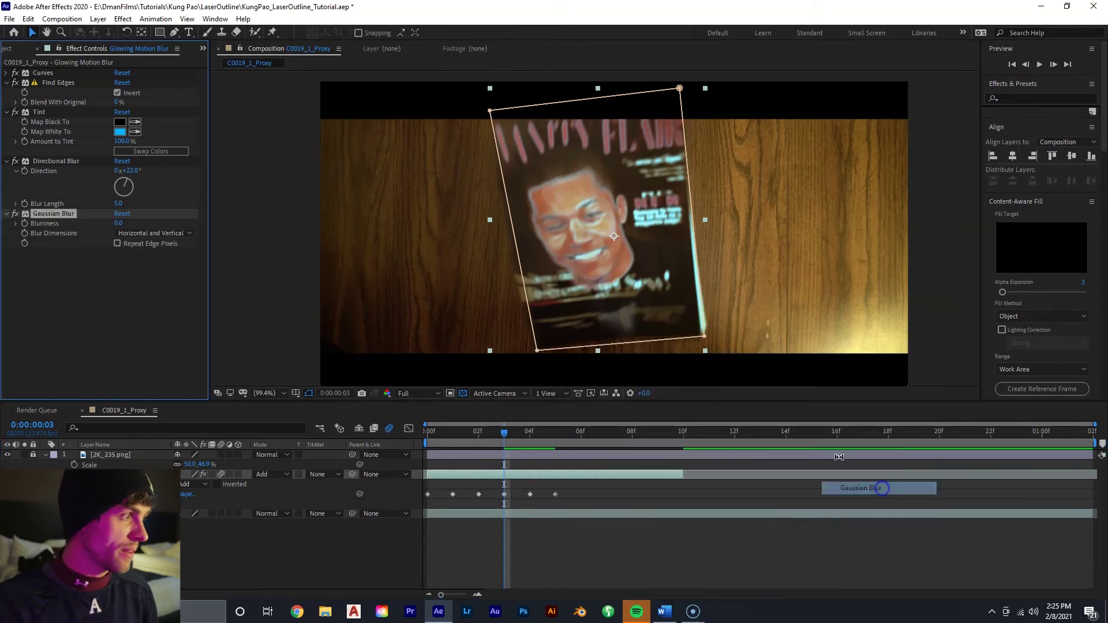
drag(497, 435, 427, 434)
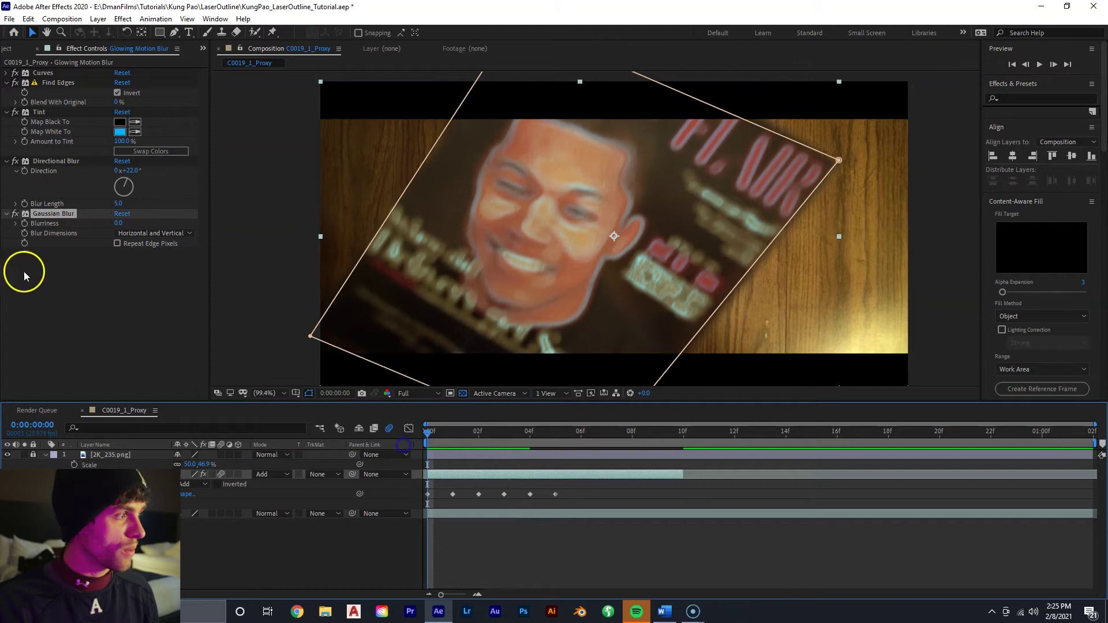
click(25, 233)
click(119, 224)
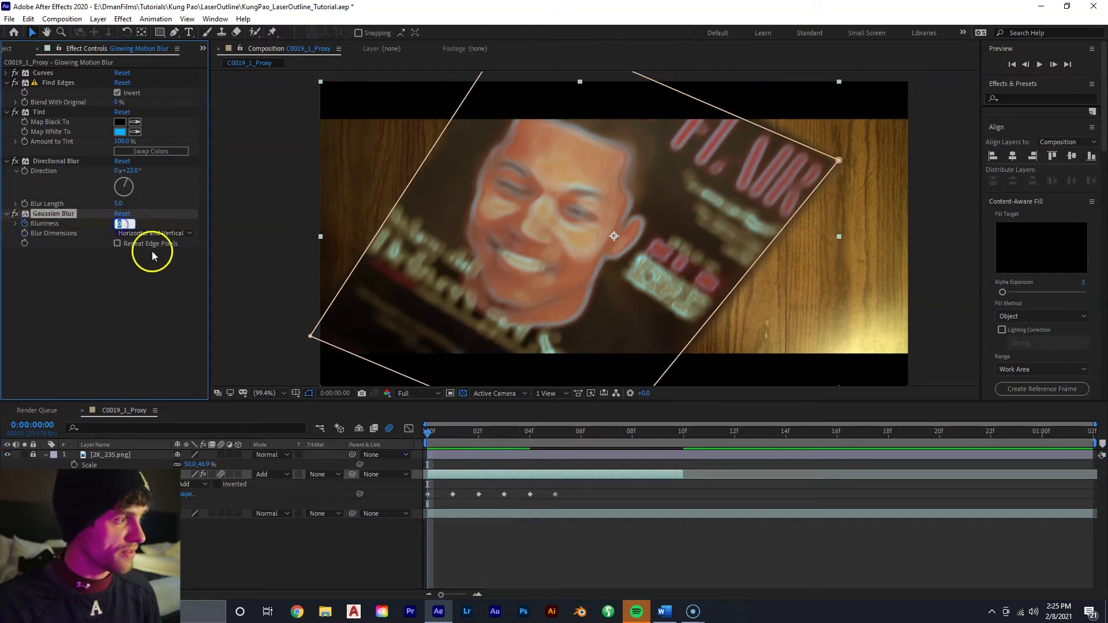
text(55)
key(Return)
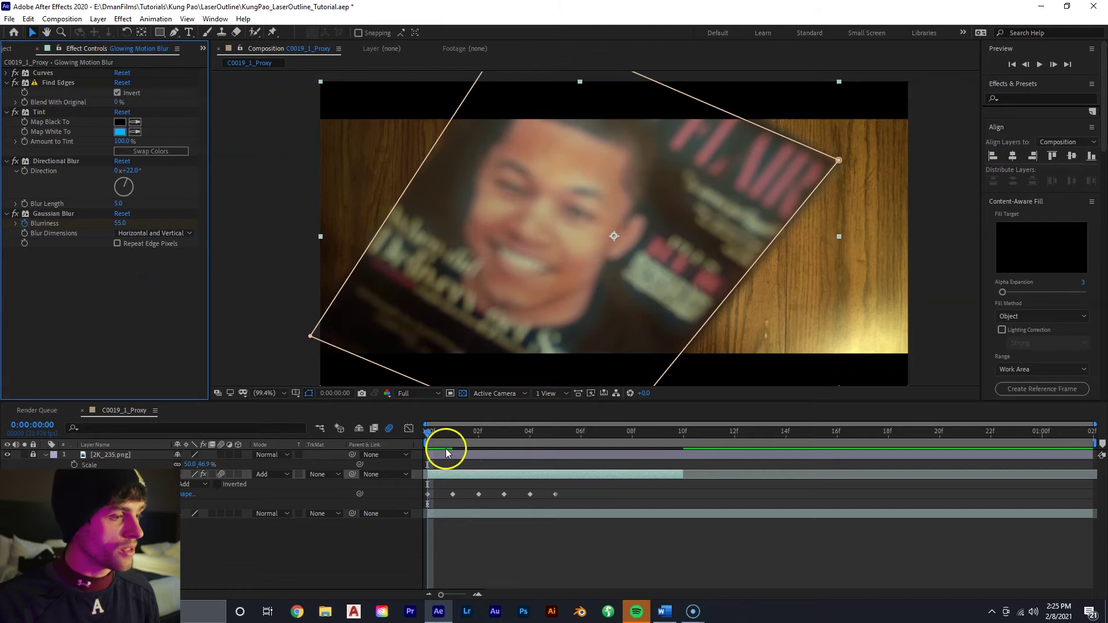
Set Gaussian Blurriness to 0 at frame 3 and scrub the opening frames to check it.
drag(443, 434, 505, 436)
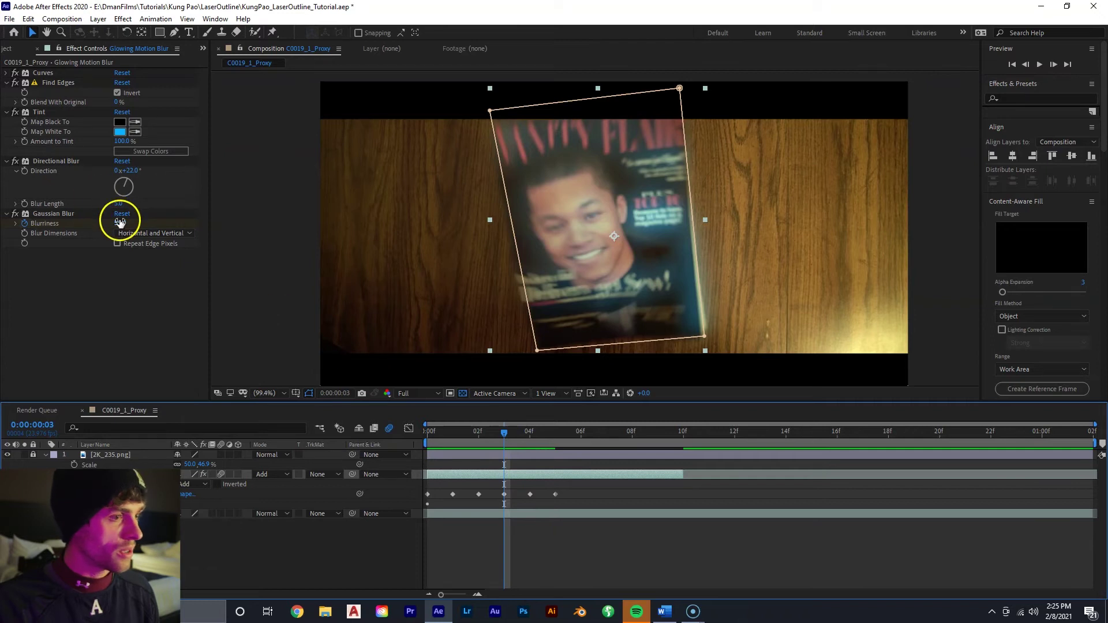
click(99, 215)
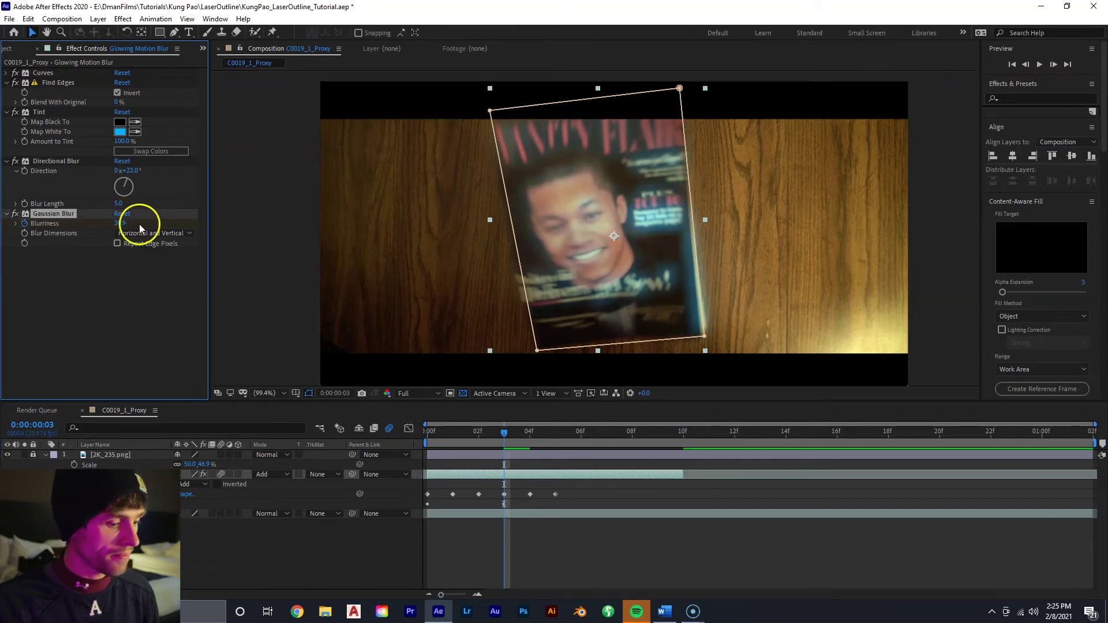
click(120, 224)
text(0)
key(Return)
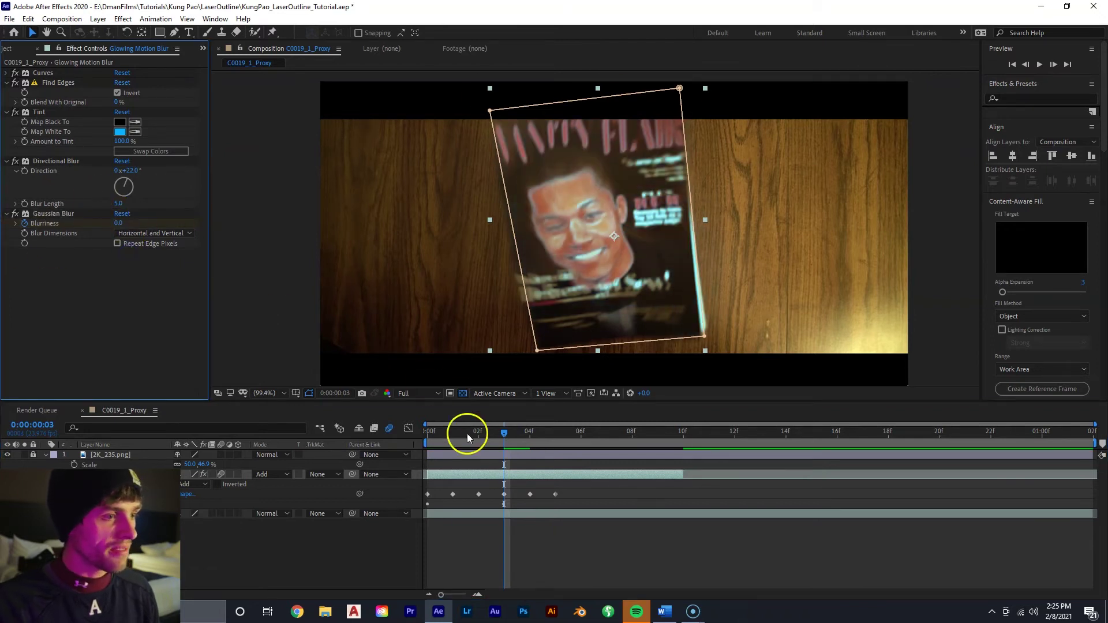
drag(467, 434, 525, 430)
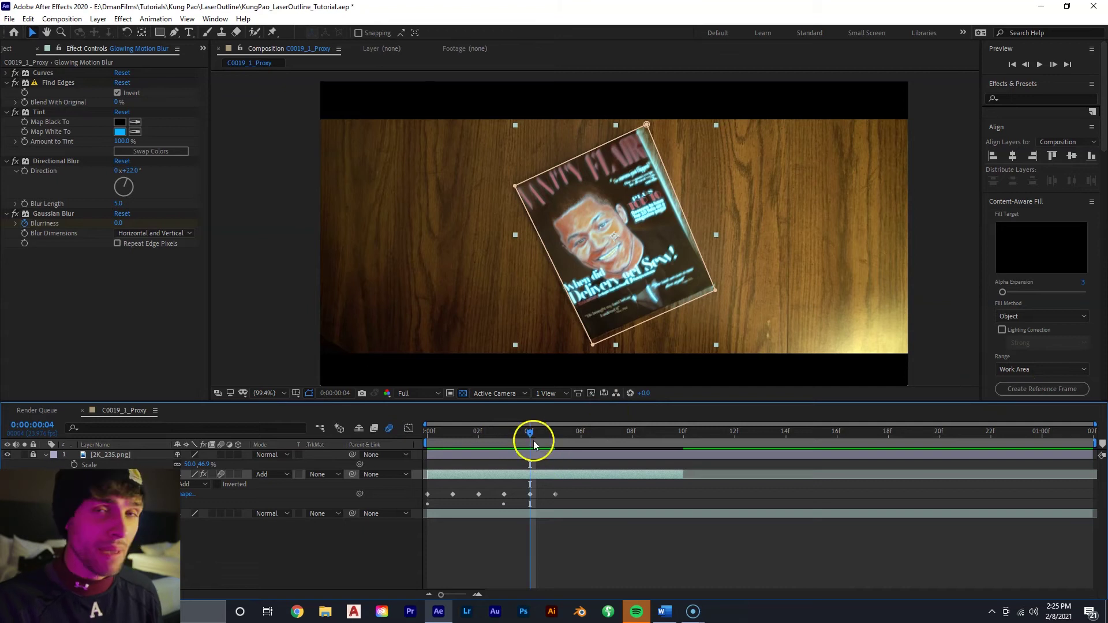
Keyframe Directional Blur Length rising from 5.0 at frame 4 to 50.1 at frame 7.
mouse_move(533, 441)
mouse_down()
mouse_move(474, 437)
mouse_move(545, 435)
mouse_move(508, 438)
mouse_move(520, 441)
mouse_up()
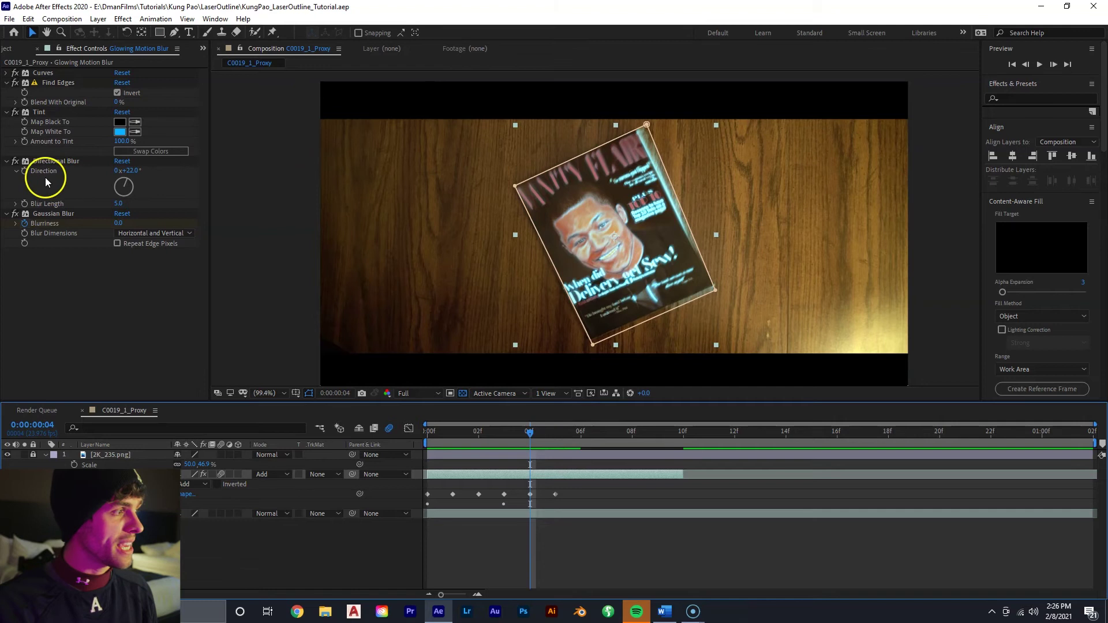
click(25, 203)
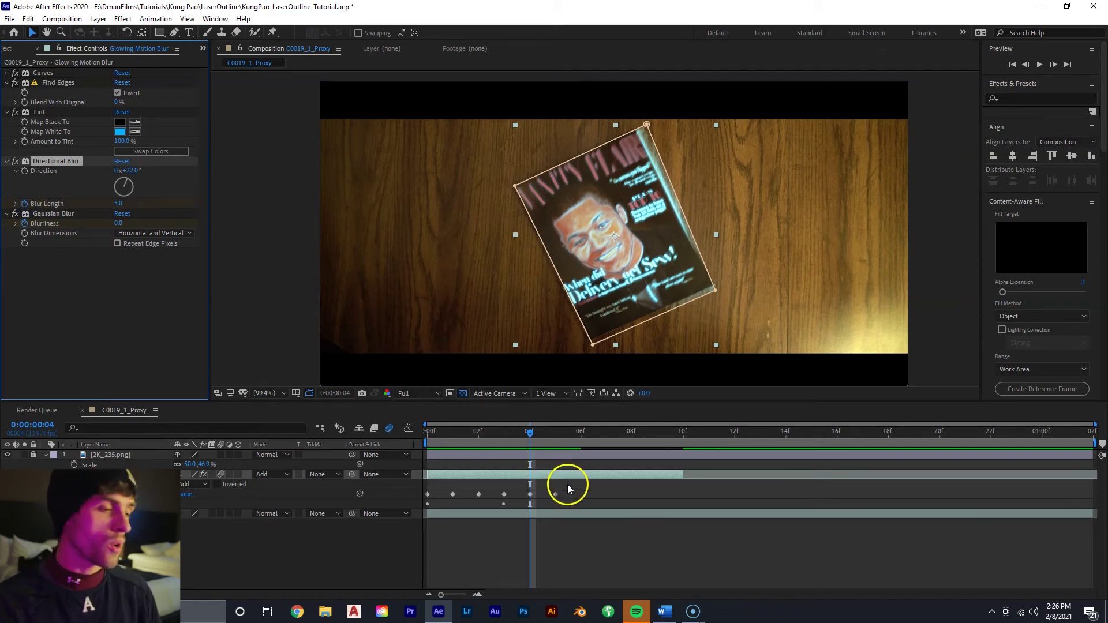
key(u)
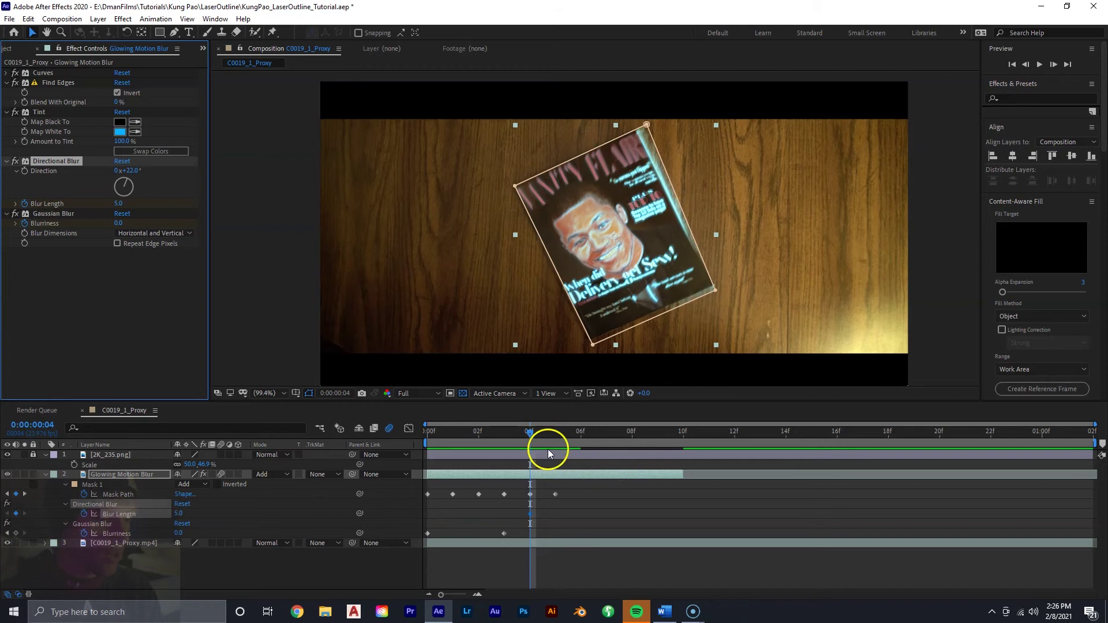
key(Page_Down)
key(Page_Down)
key(Page_Down)
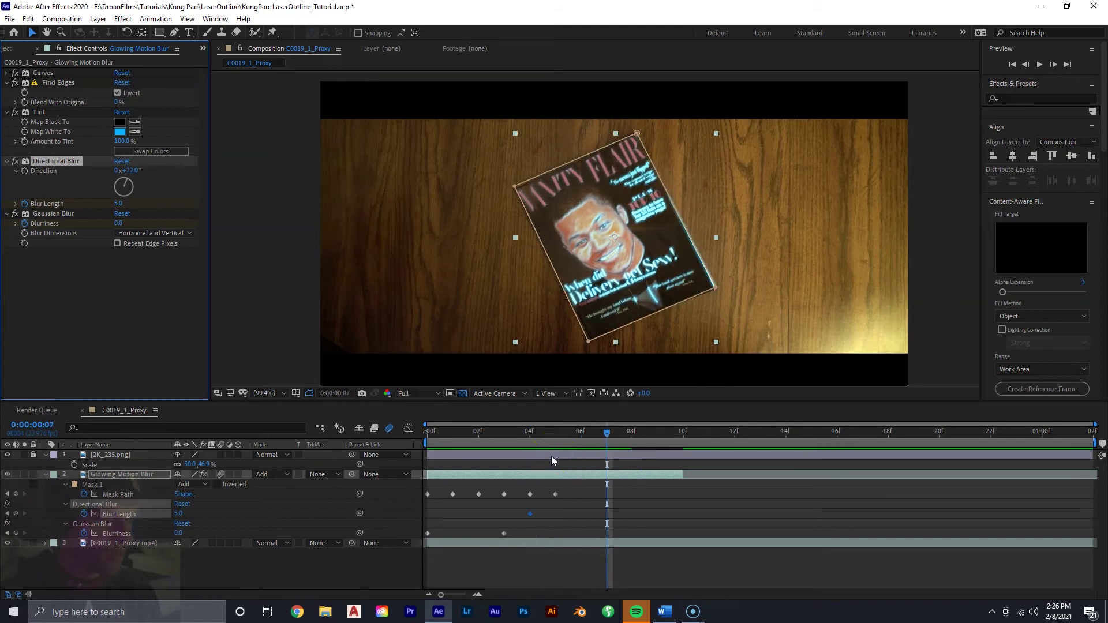
key(Page_Up)
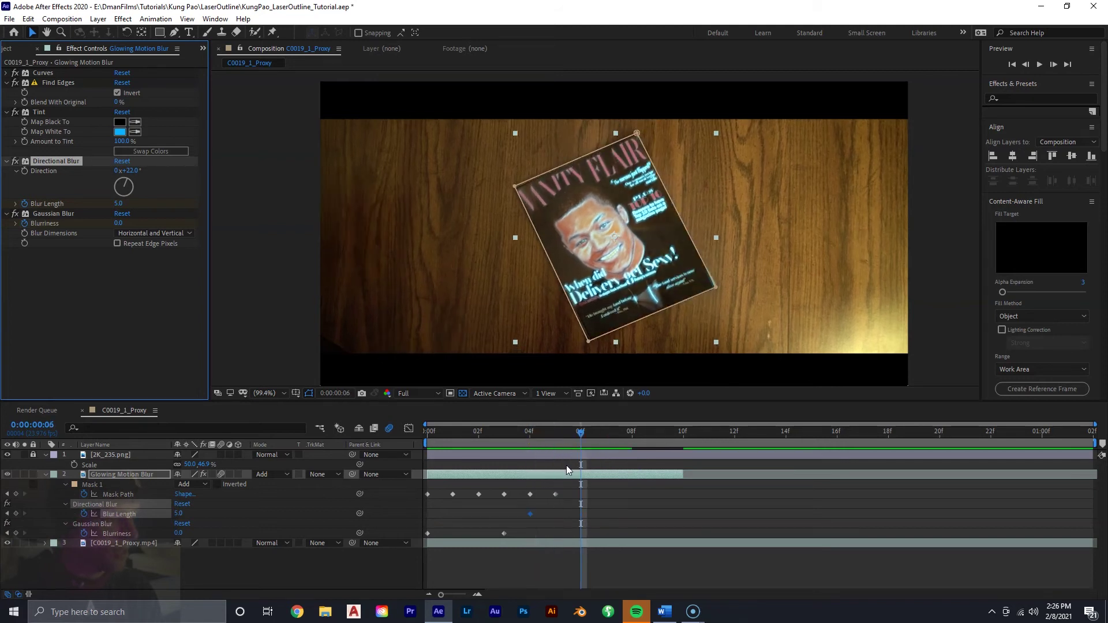
key(Page_Down)
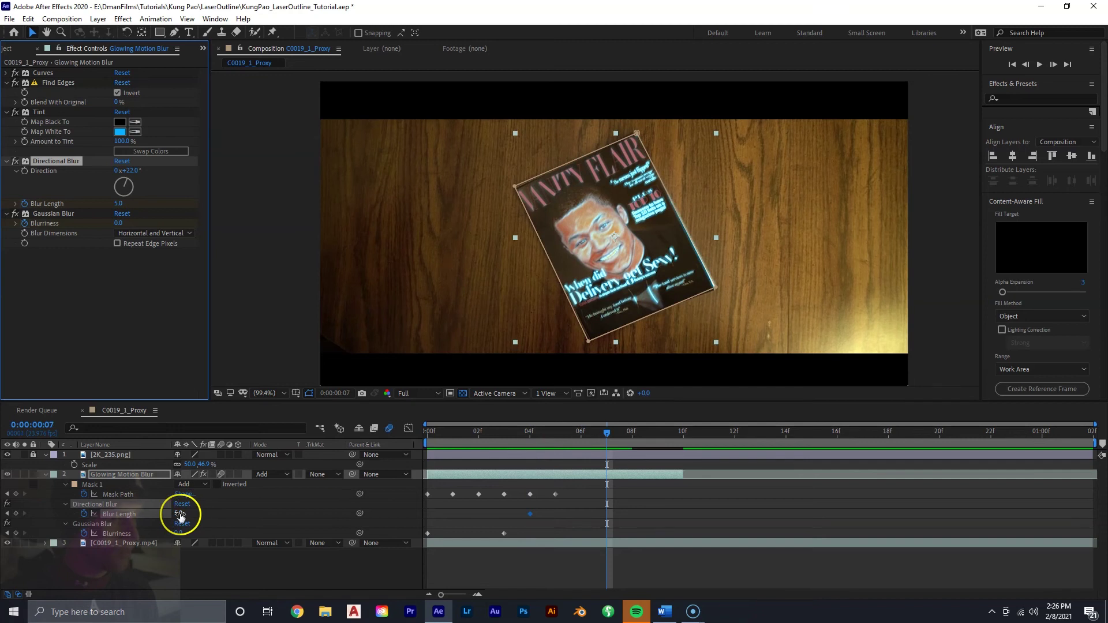
drag(180, 515, 293, 501)
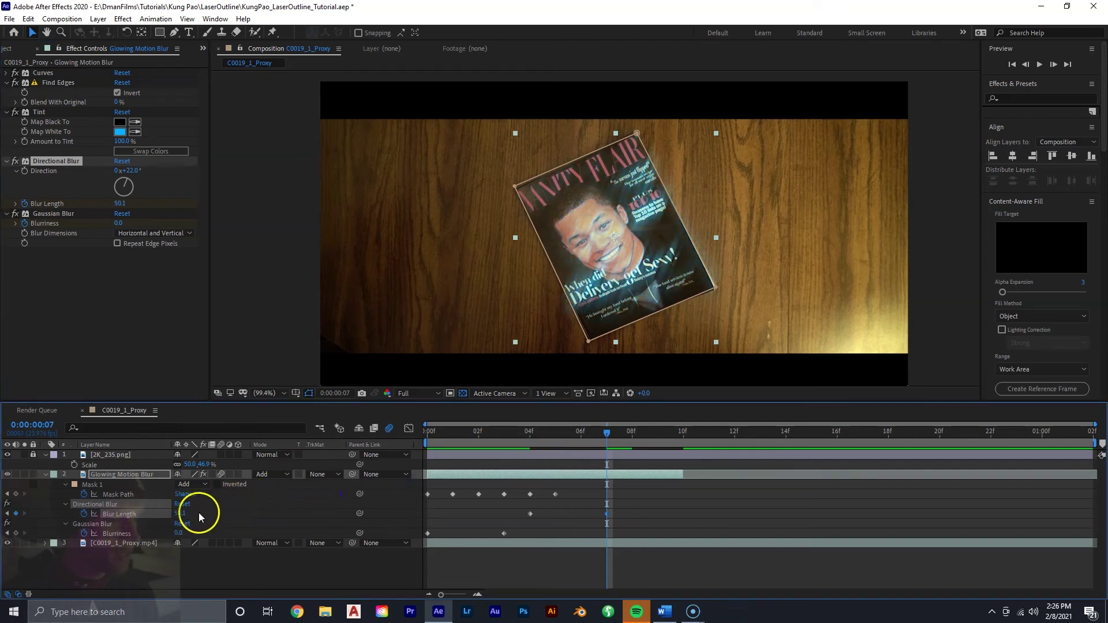
drag(597, 434, 536, 515)
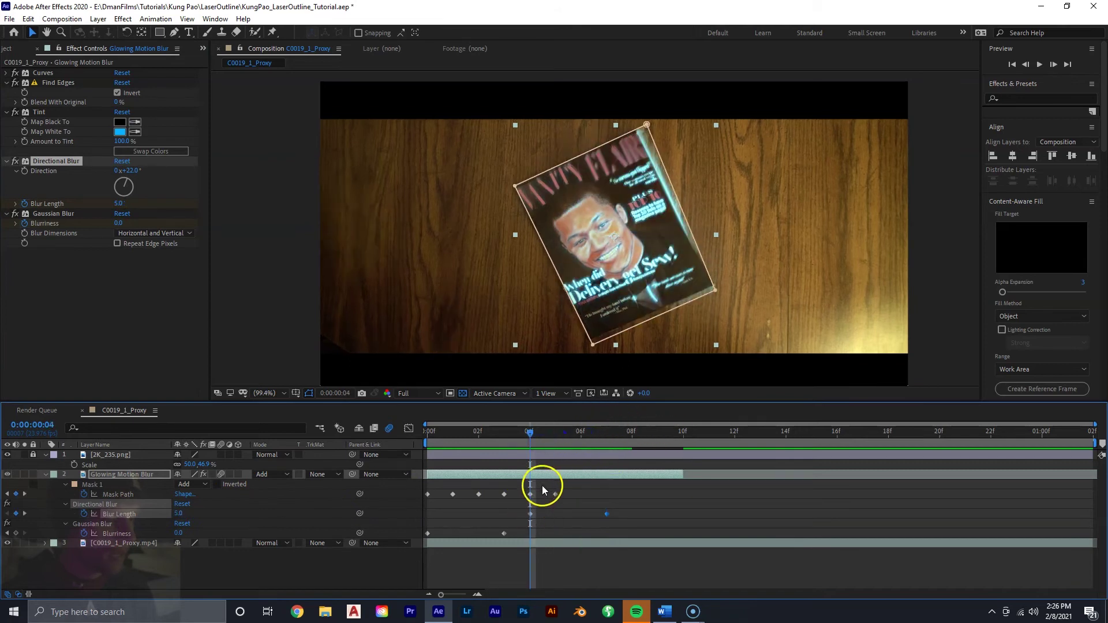
key(t)
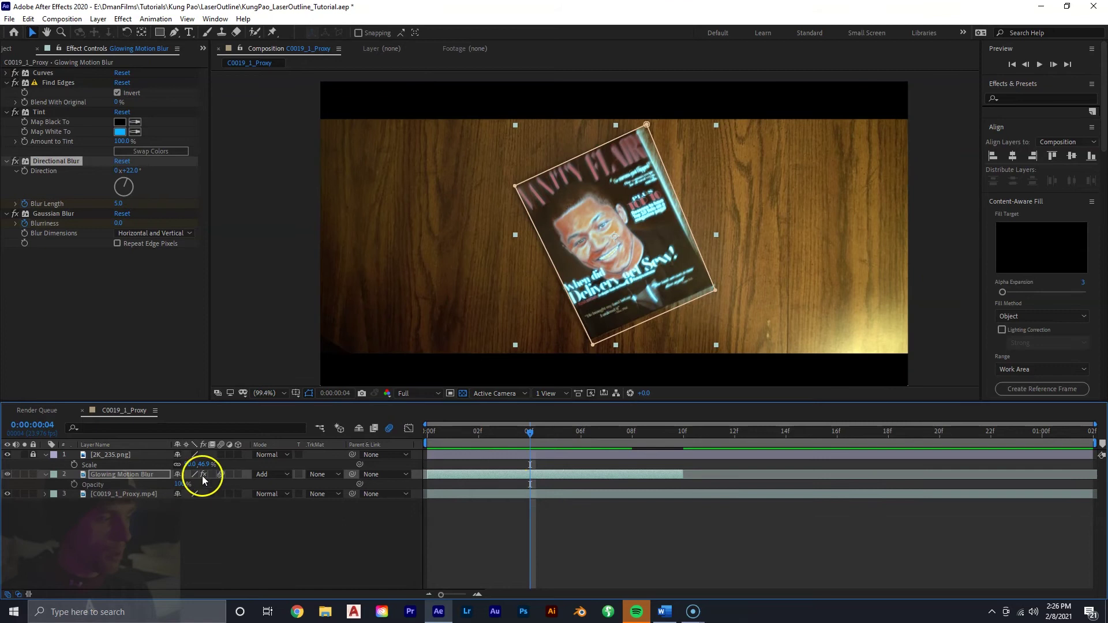
Keyframe Opacity from 100% at frame 4 to 0% at frame 8, then preview the fade.
click(74, 485)
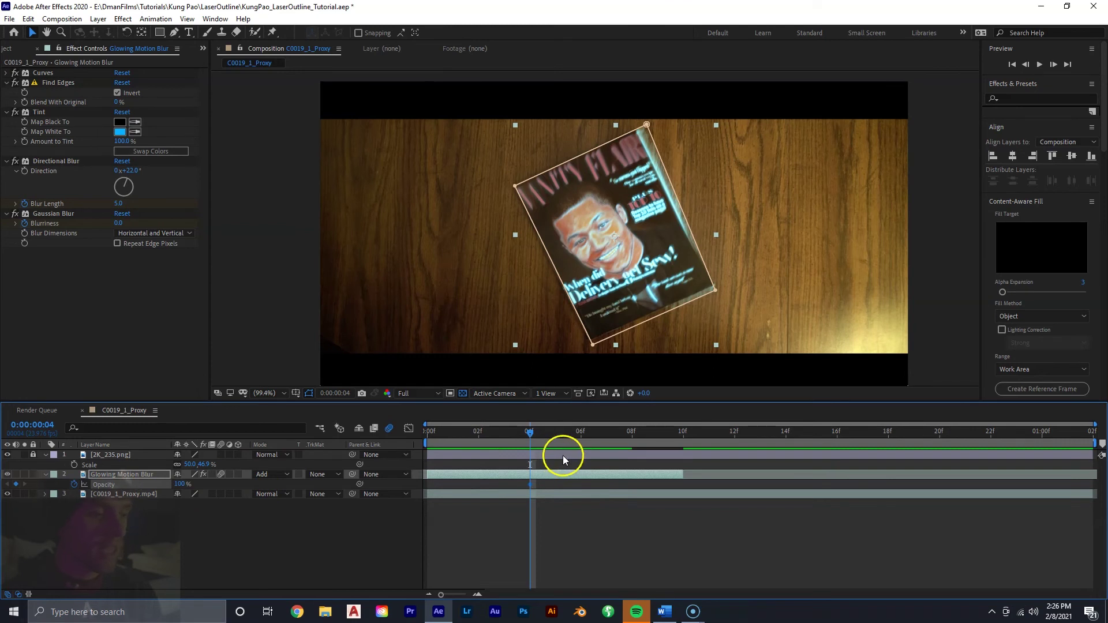
key(Page_Down)
key(Page_Down)
key(Page_Down)
key(Page_Down)
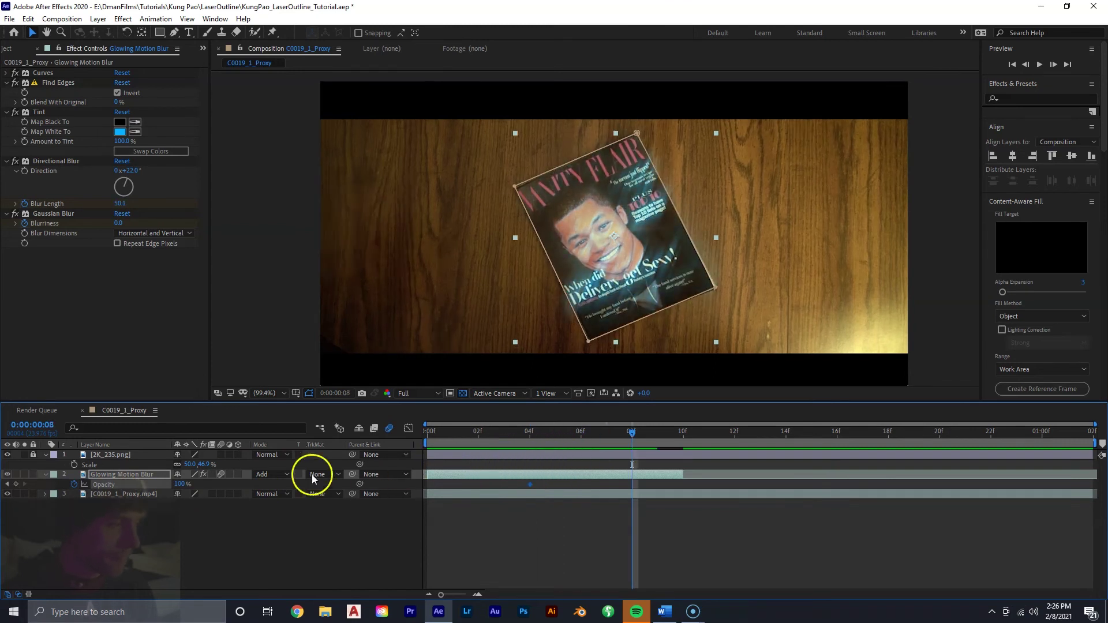
click(178, 484)
text(0)
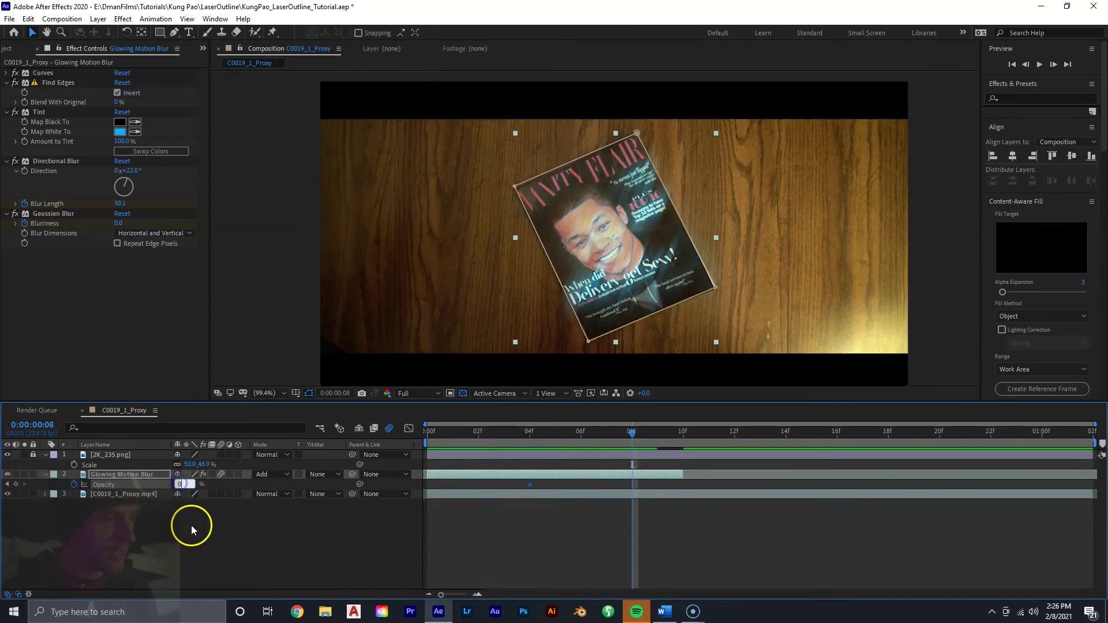
click(192, 525)
key(space)
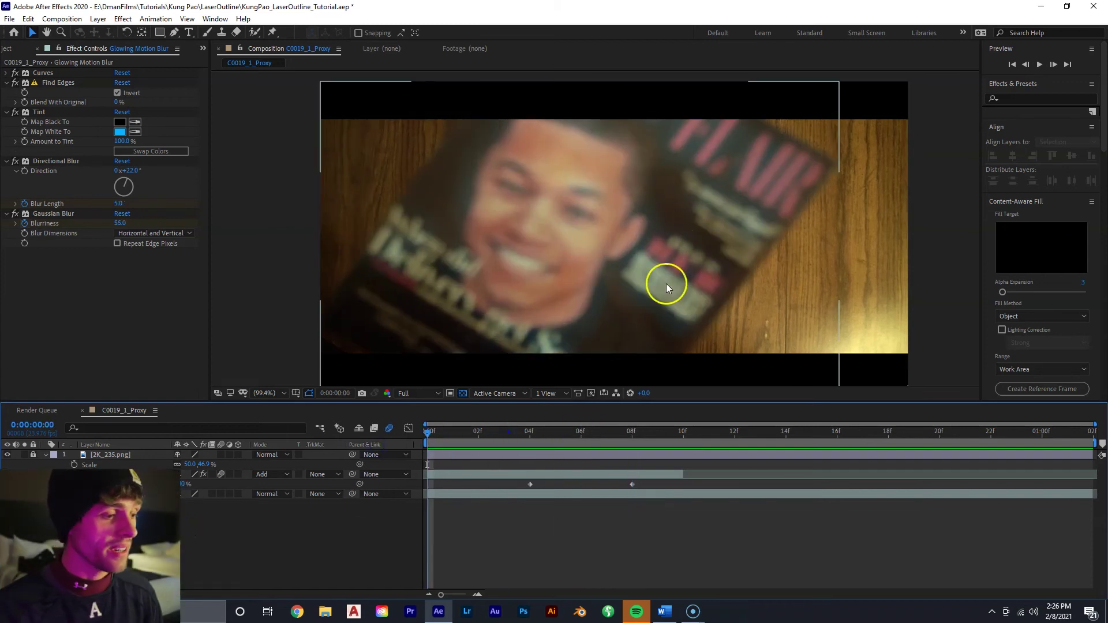
key(space)
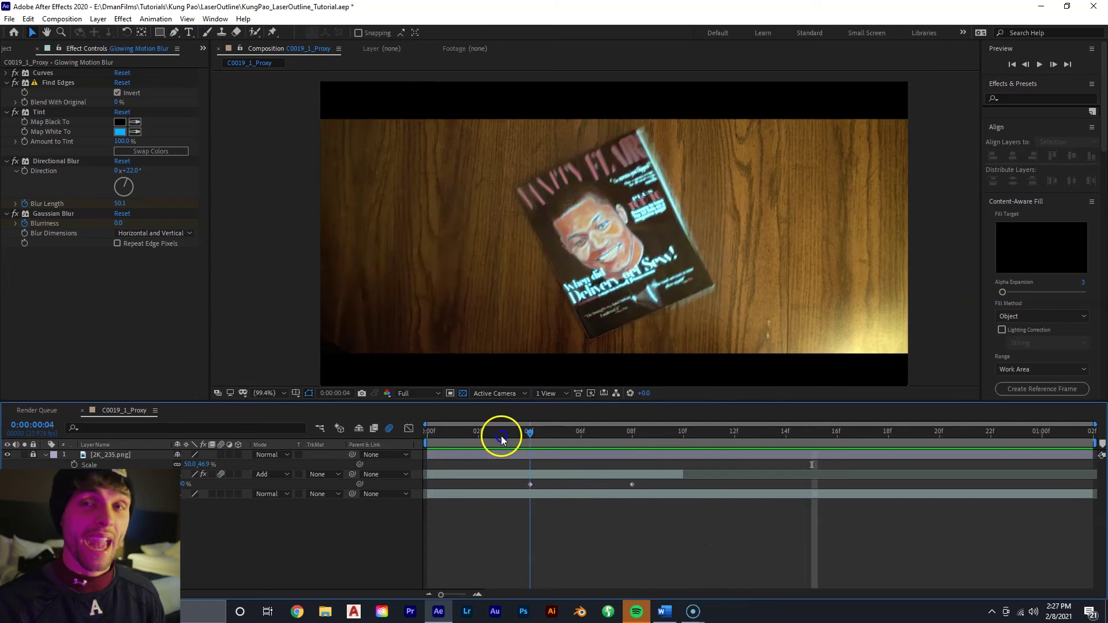
key(space)
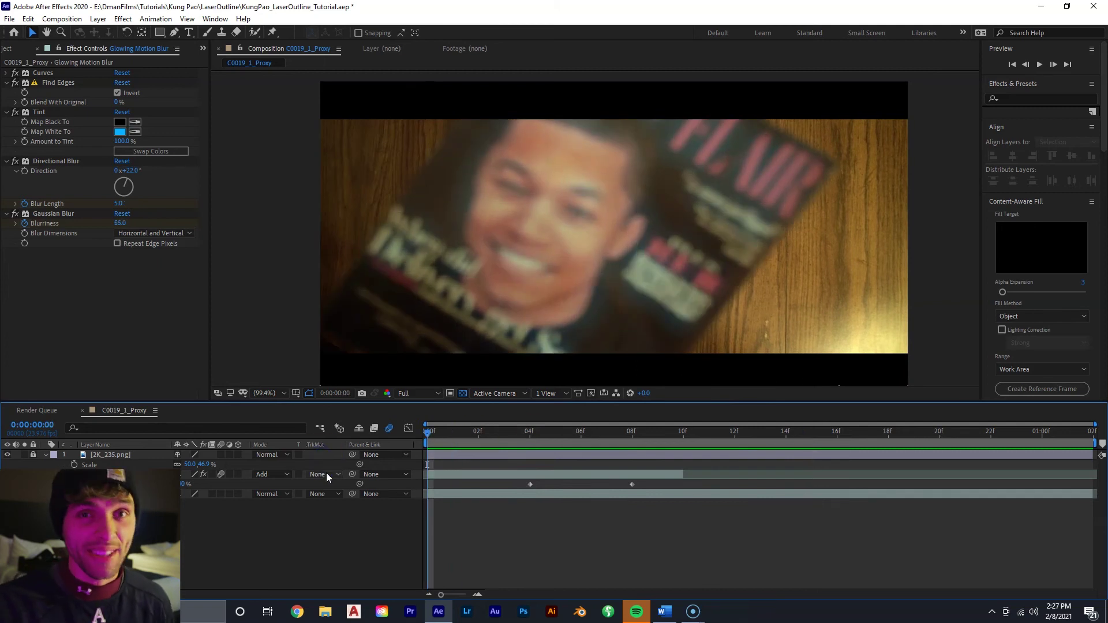
Duplicate the Glowing Motion Blur layer with Ctrl+D.
click(726, 162)
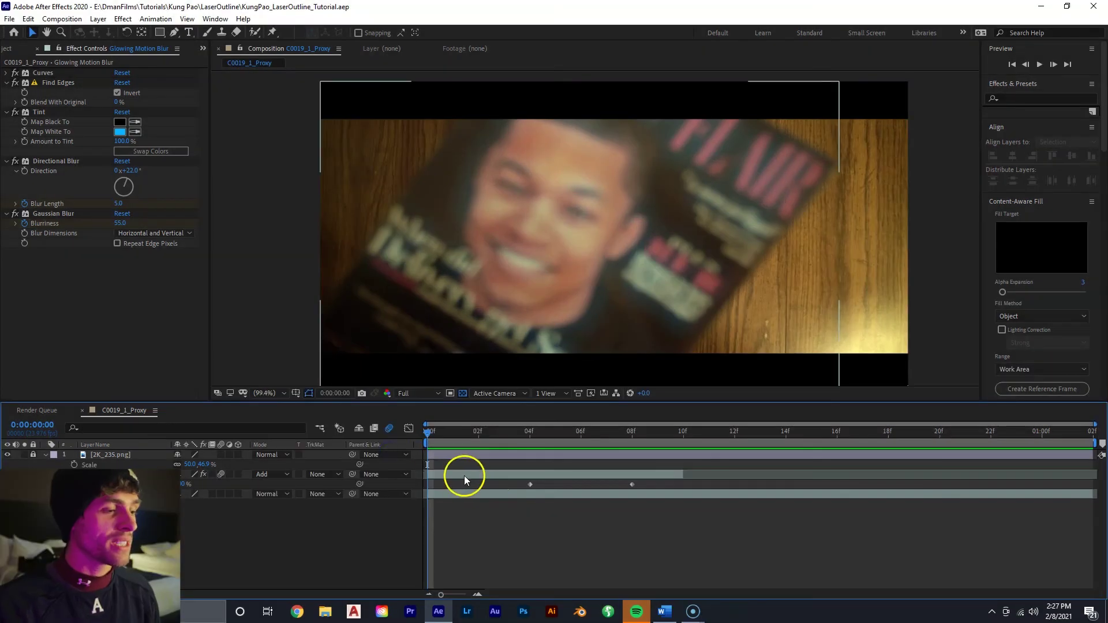
click(465, 474)
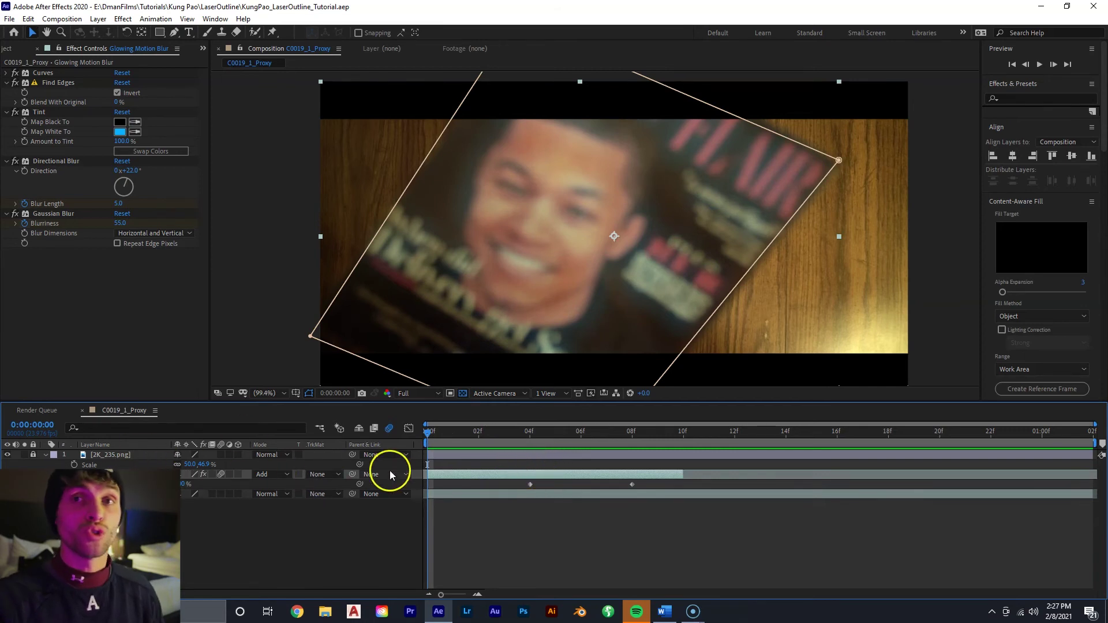
key(ctrl+d)
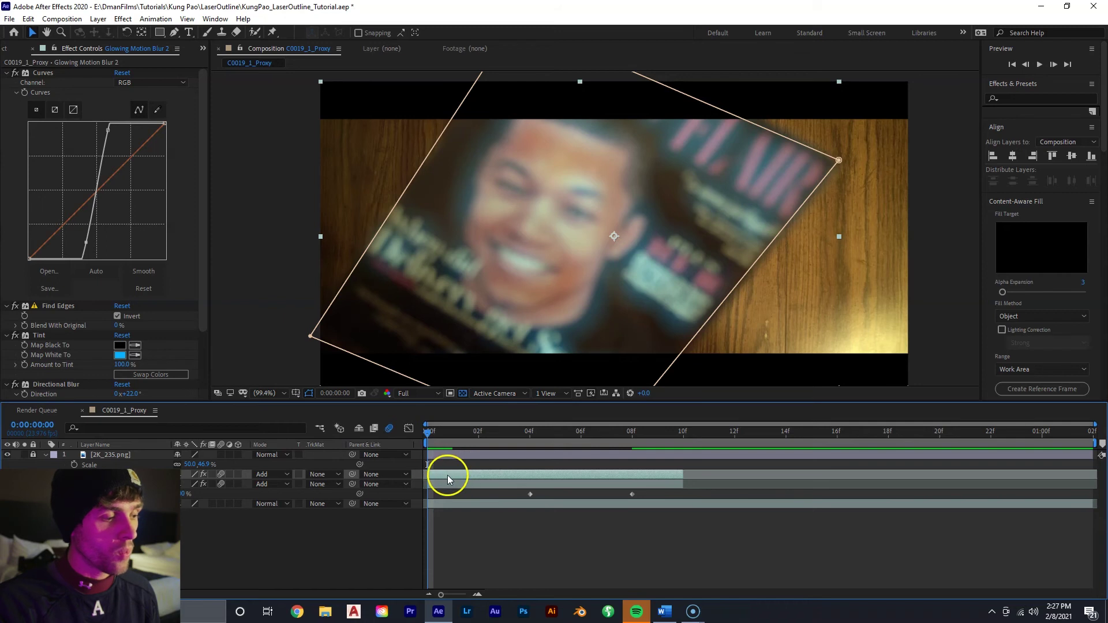
Offset the duplicate glow layer about two frames later and the original one frame later.
drag(453, 475, 497, 461)
click(475, 486)
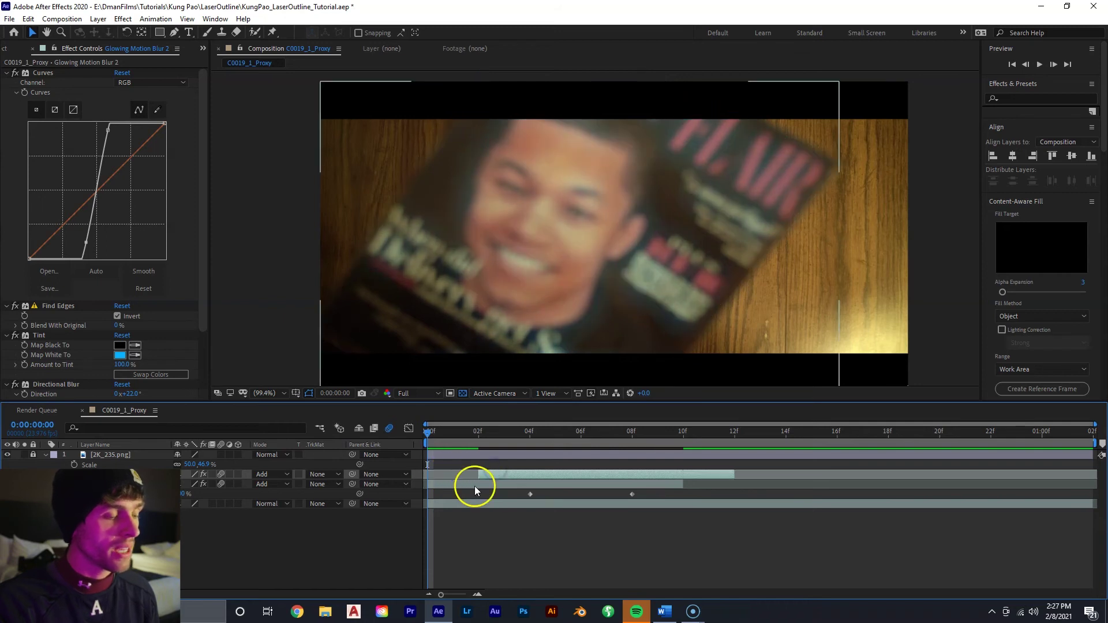
click(445, 484)
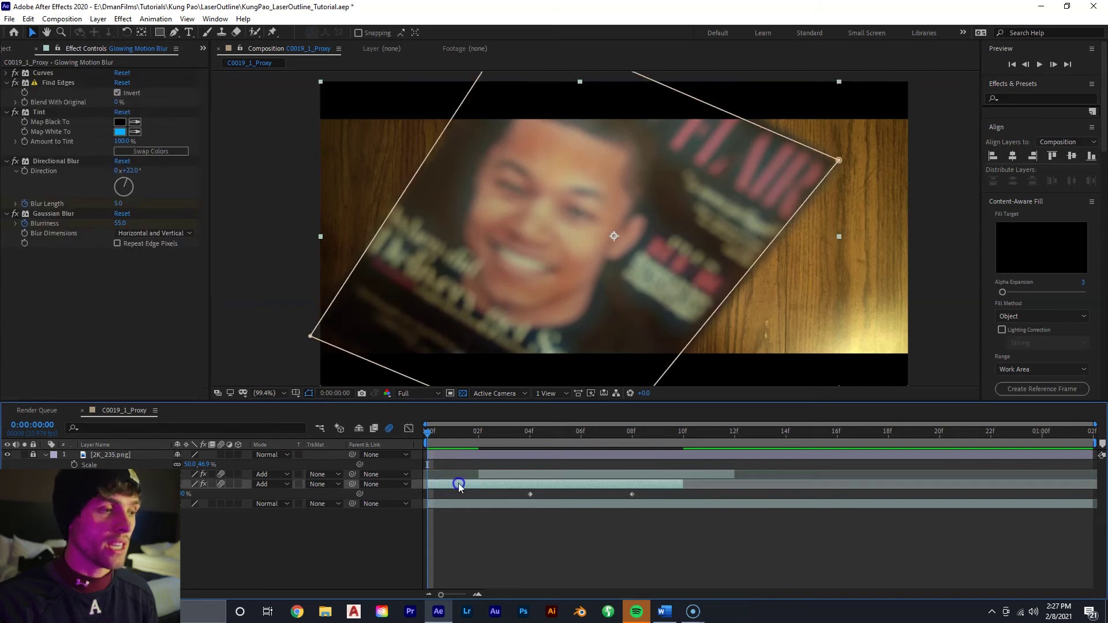
drag(458, 485, 482, 485)
key(space)
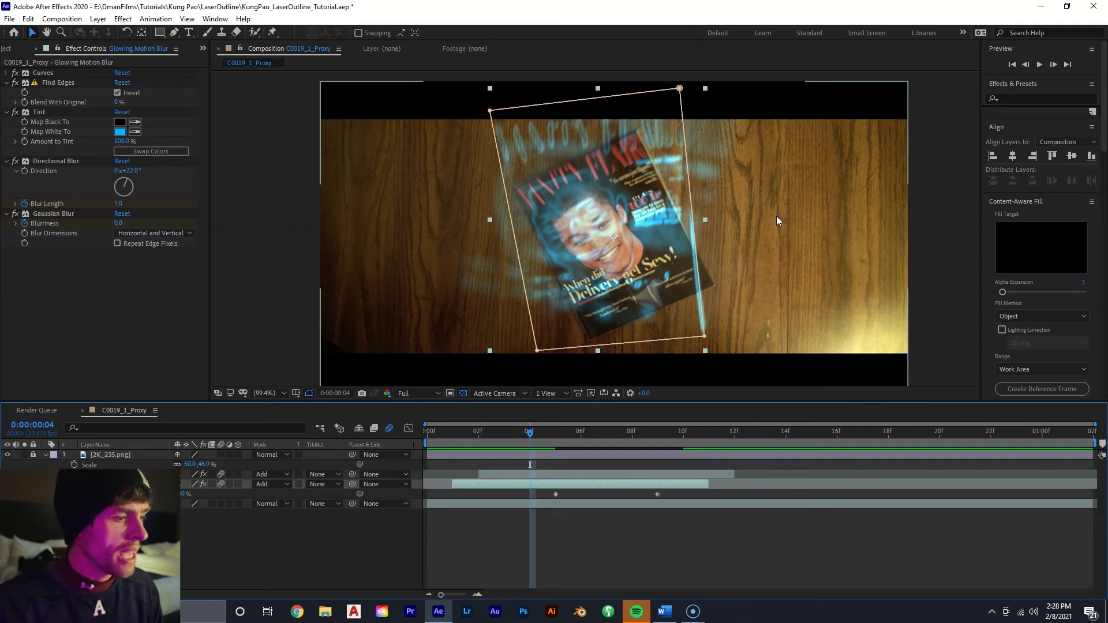
drag(460, 433, 429, 433)
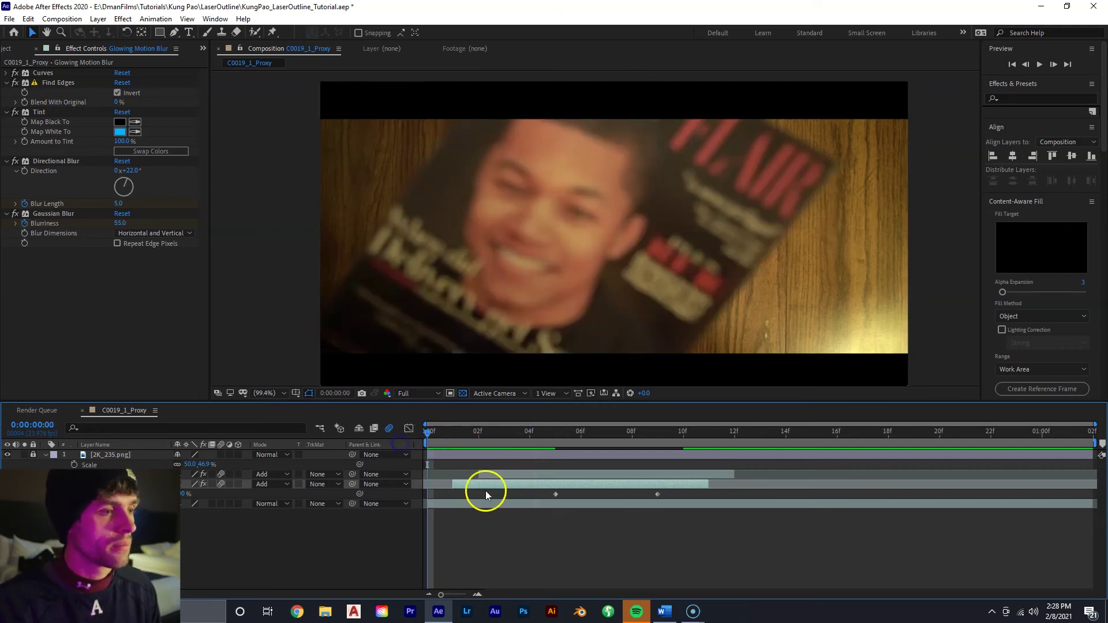
key(space)
key(space)
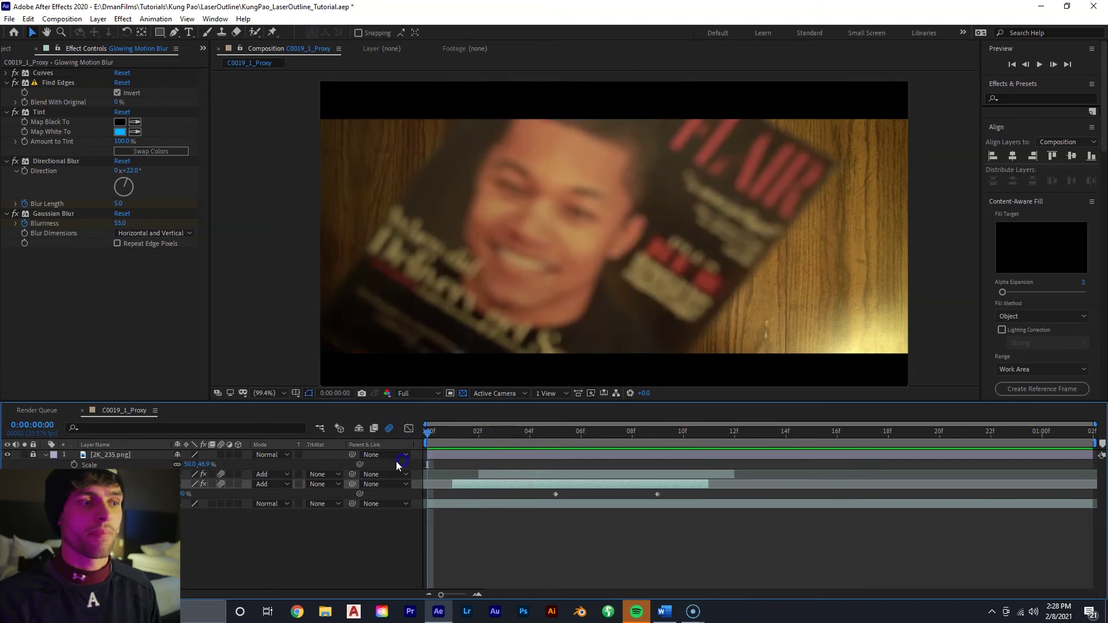
key(space)
key(space)
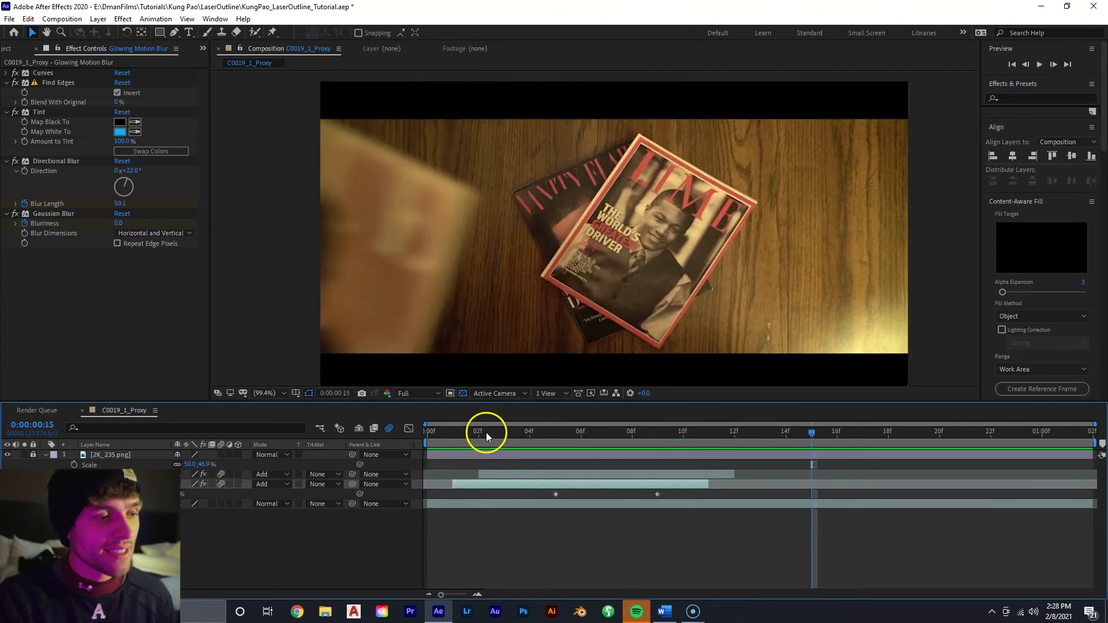
drag(486, 431, 529, 502)
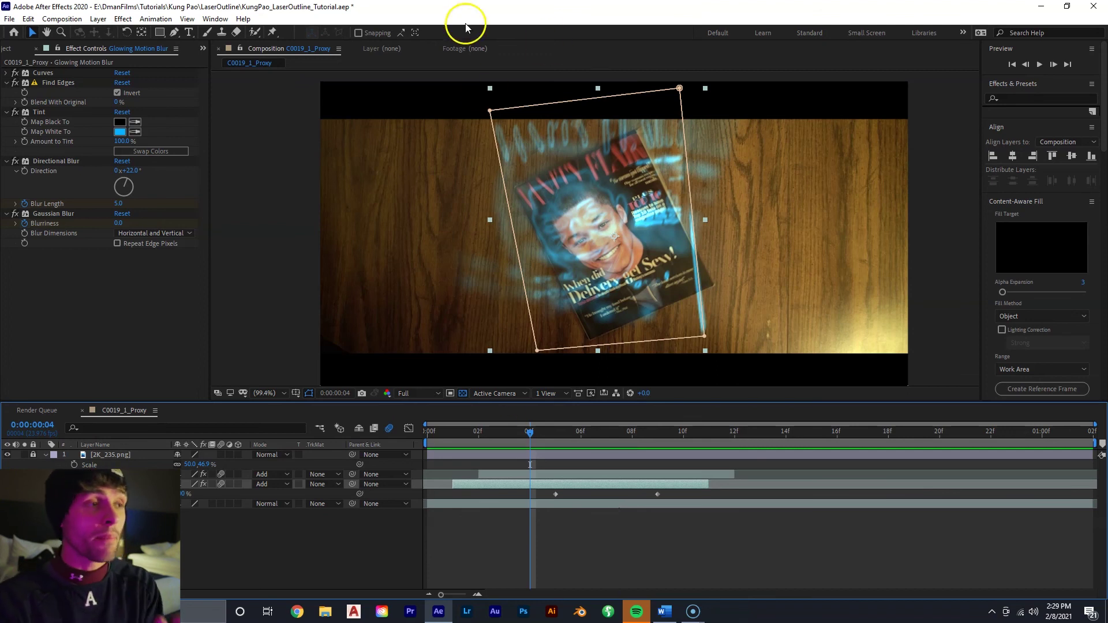
mouse_move(487, 106)
mouse_down()
mouse_move(606, 141)
mouse_move(614, 184)
mouse_move(498, 120)
mouse_up()
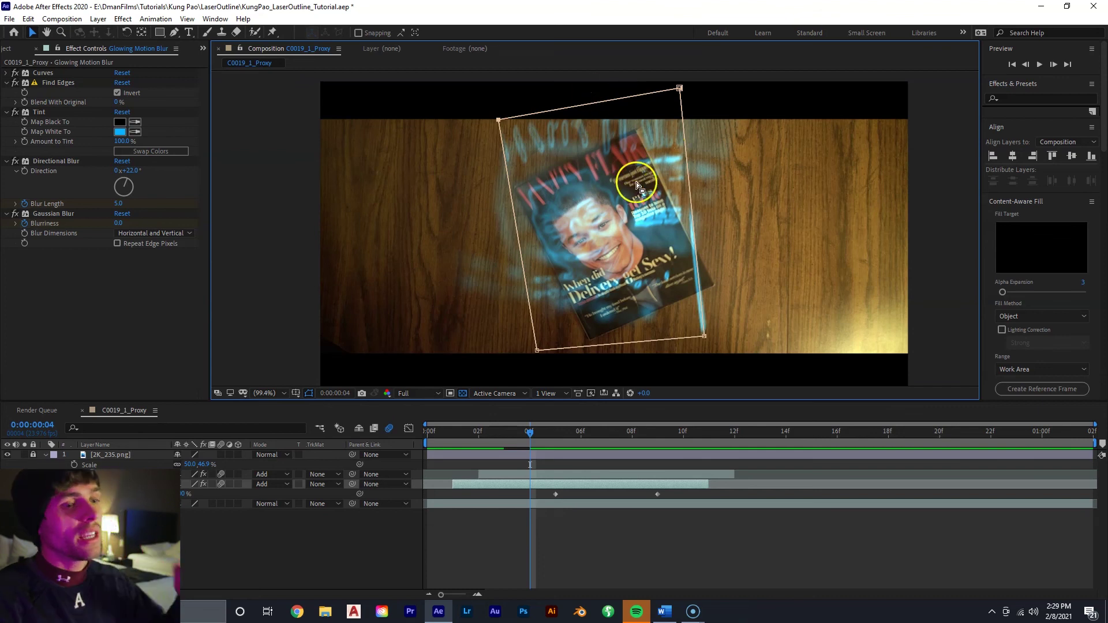
click(470, 432)
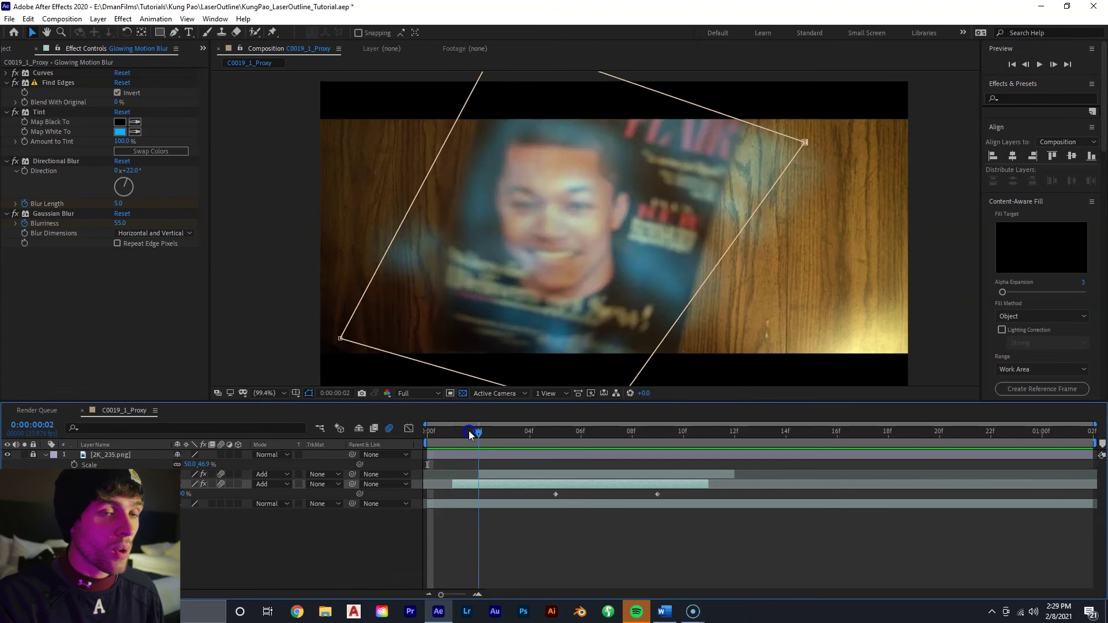
click(439, 434)
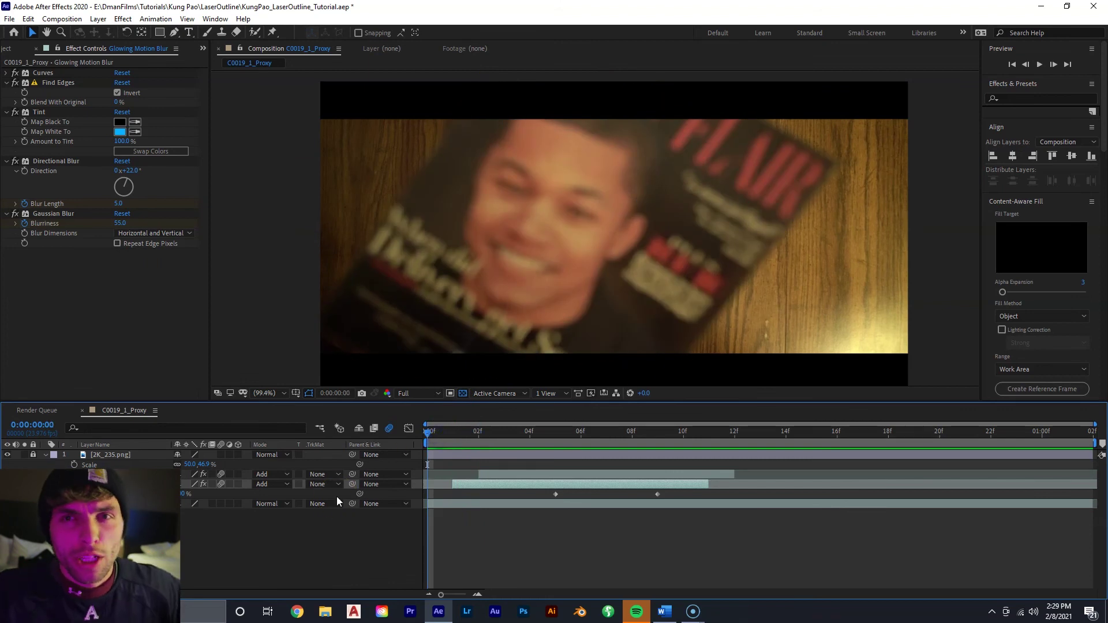